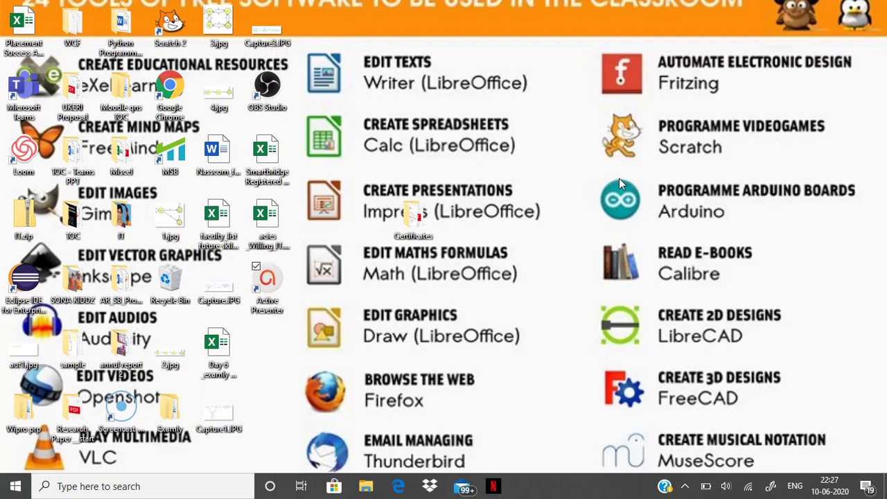
Open Google Chrome and go to quizizz.com
click(179, 89)
double_click(179, 89)
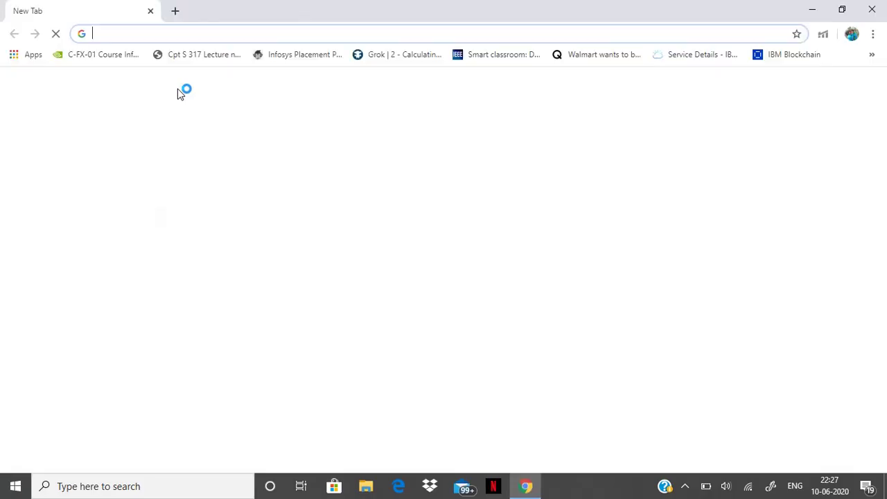
text(quizz)
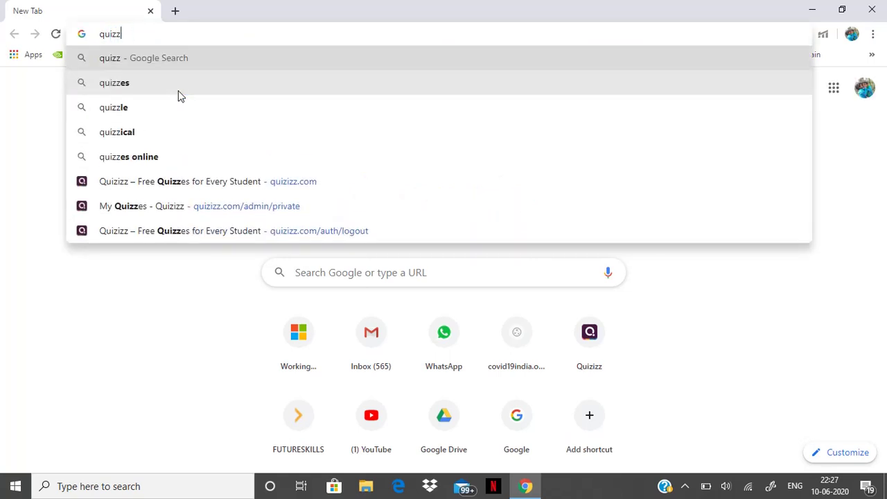
key(BackSpace)
text(izz.com)
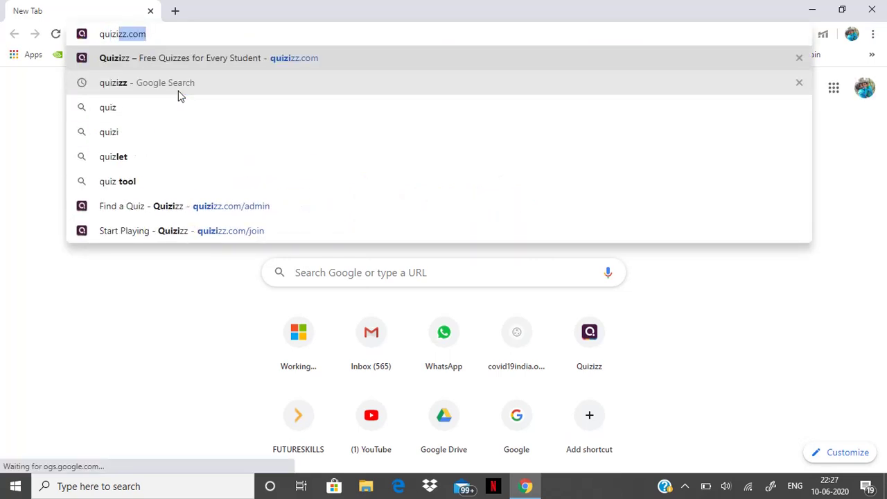
key(Return)
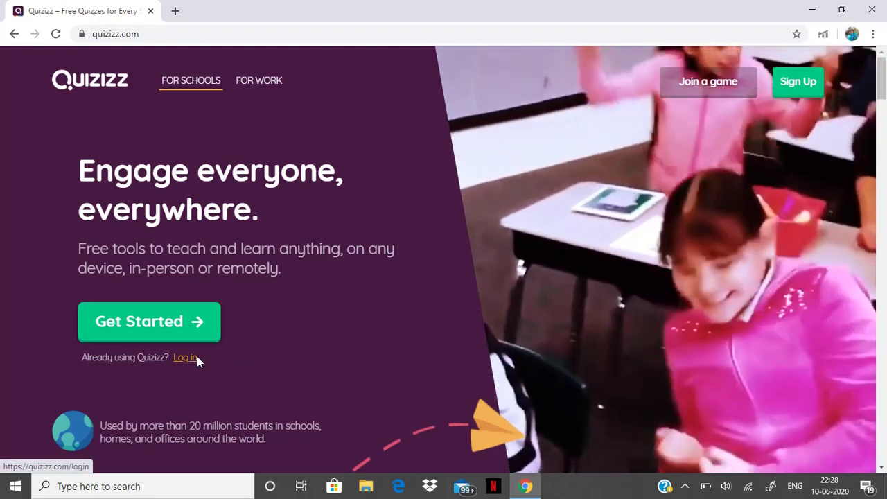
Log in to Quizizz with Google, using the first listed account
click(197, 357)
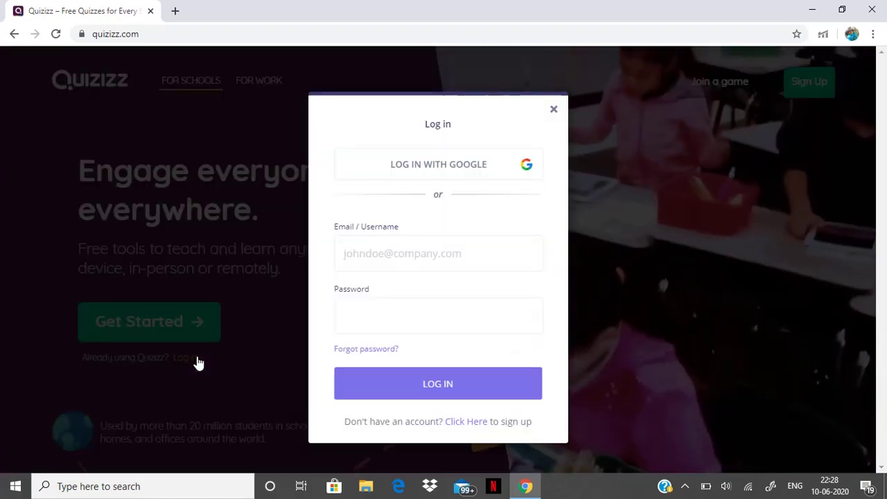
click(462, 166)
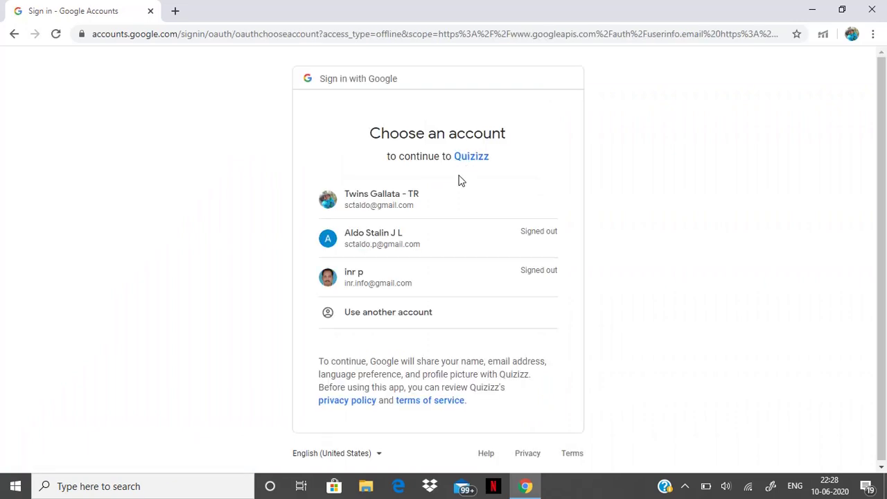
click(405, 202)
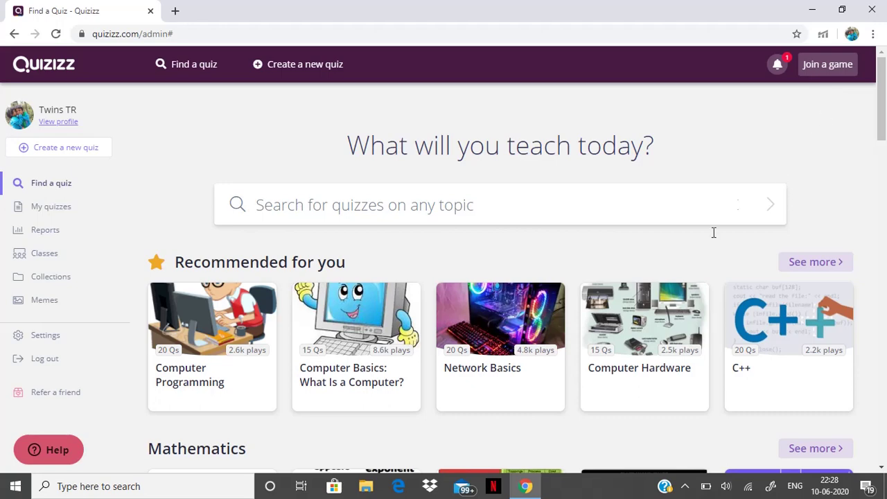
Browse the suggested quizzes by subject, from Recommended for you to Health and Physical Education
scroll(664, 258, down, 2)
scroll(665, 257, up, 2)
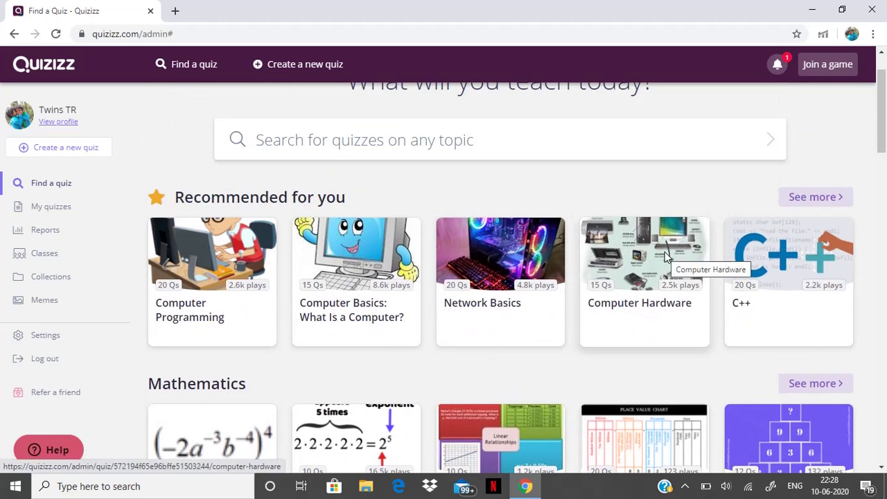
scroll(665, 258, down, 2)
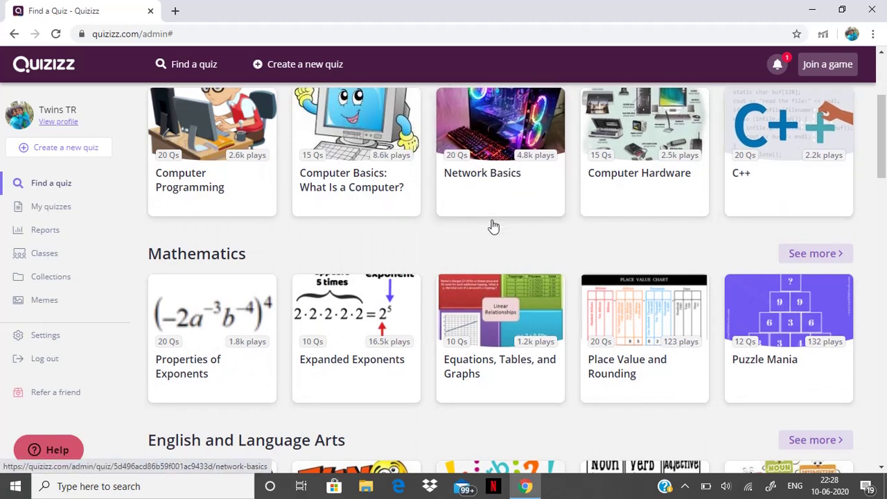
scroll(493, 225, down, 1)
scroll(493, 226, down, 2)
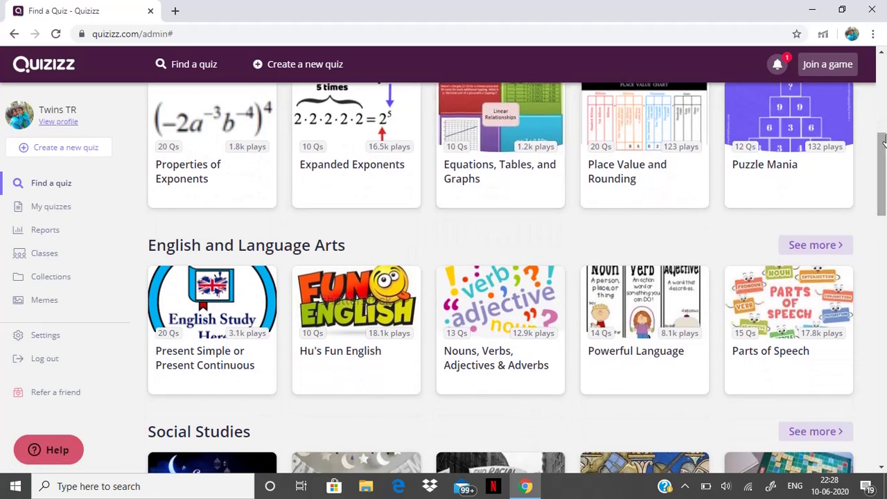
scroll(654, 170, down, 3)
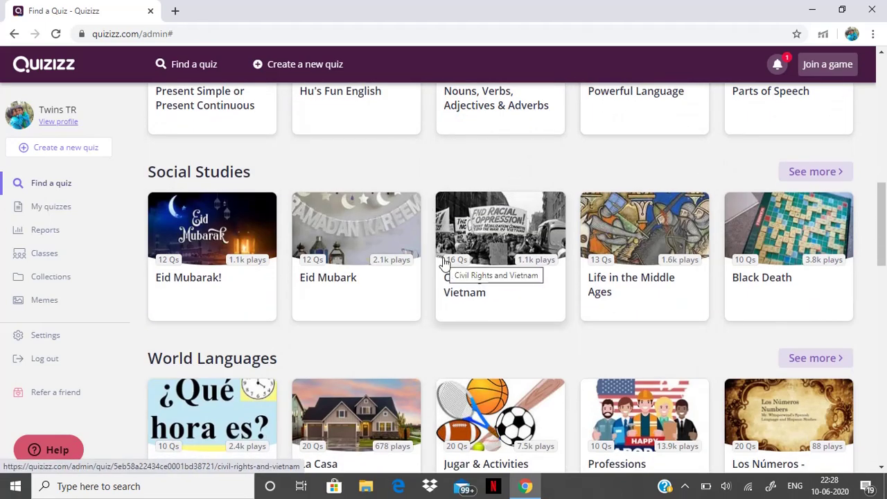
scroll(443, 263, down, 4)
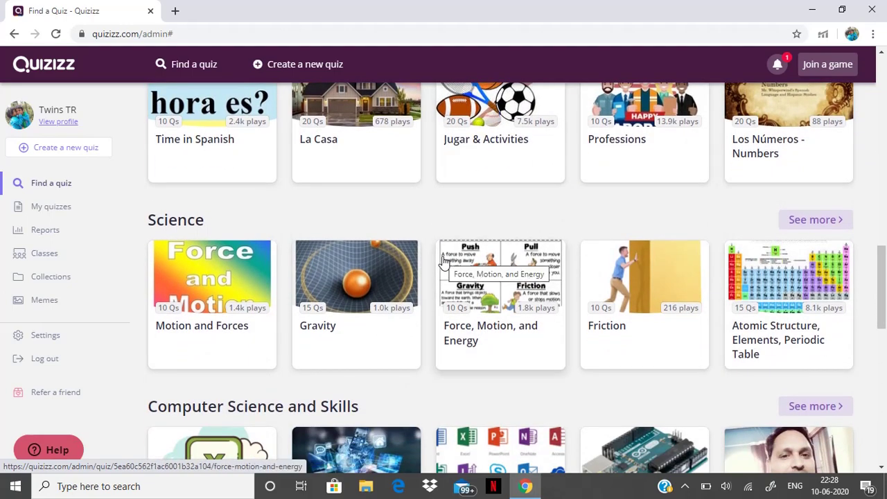
scroll(444, 262, down, 8)
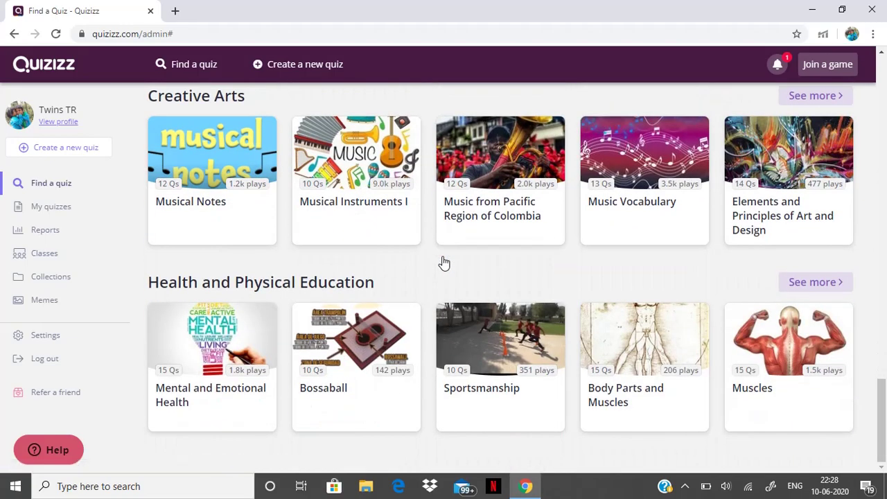
scroll(444, 263, up, 8)
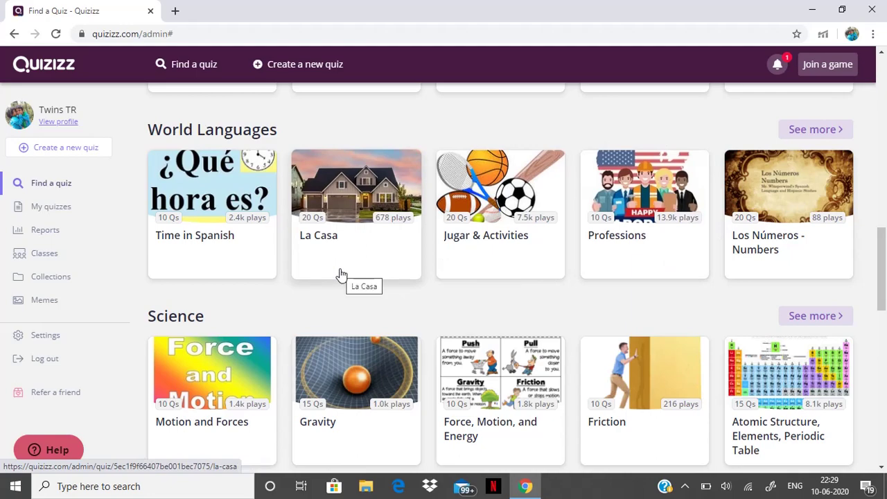
scroll(340, 273, up, 5)
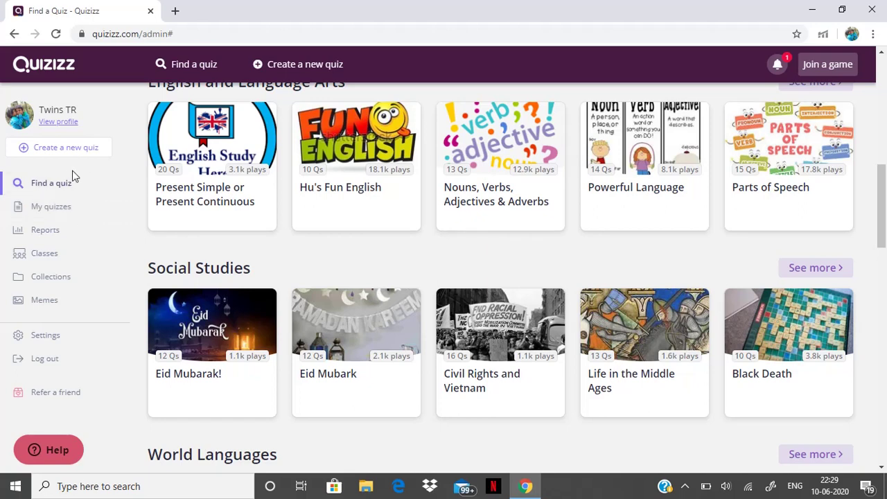
scroll(72, 189, up, 5)
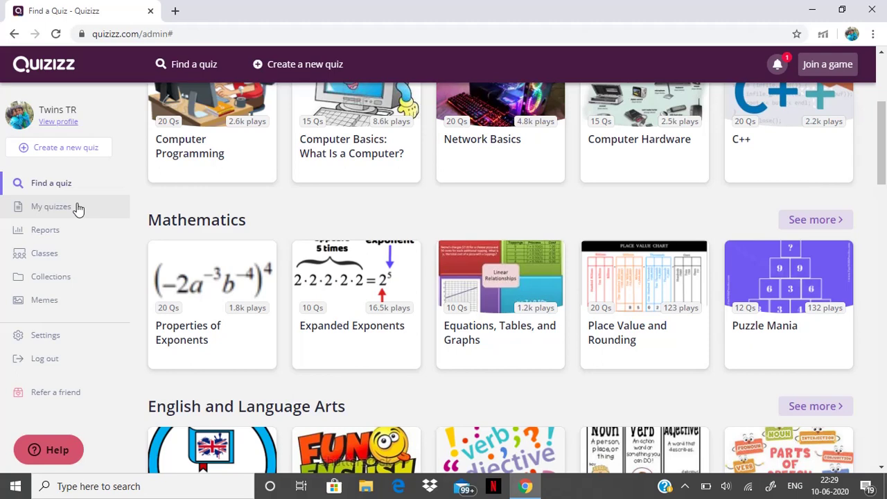
View the account's own quizzes, and open the report for the Automaton - Understanding 2 quiz
click(79, 208)
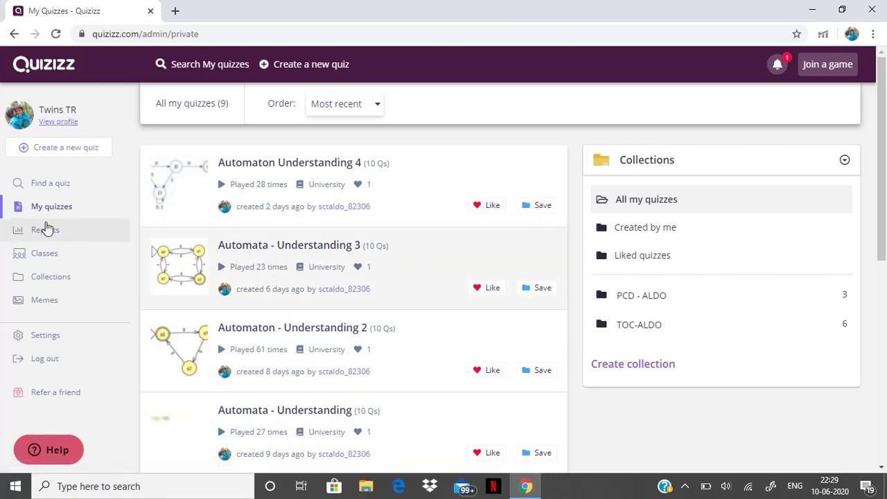
click(50, 240)
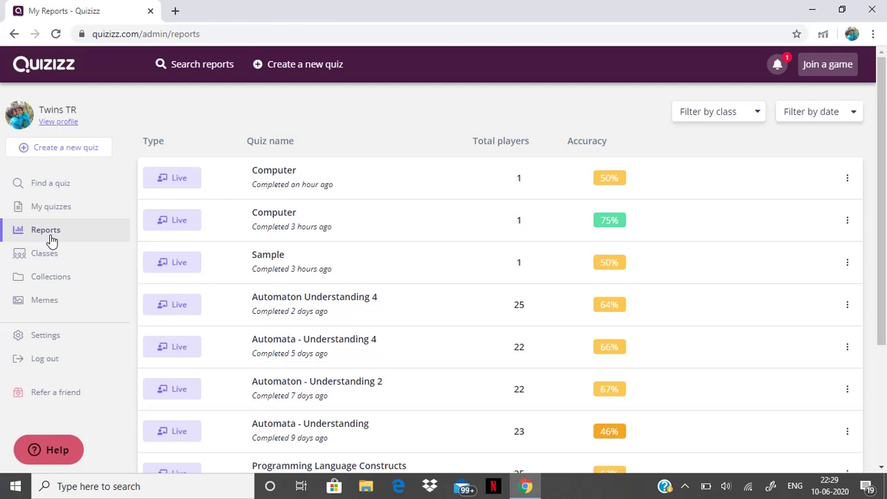
scroll(378, 305, down, 3)
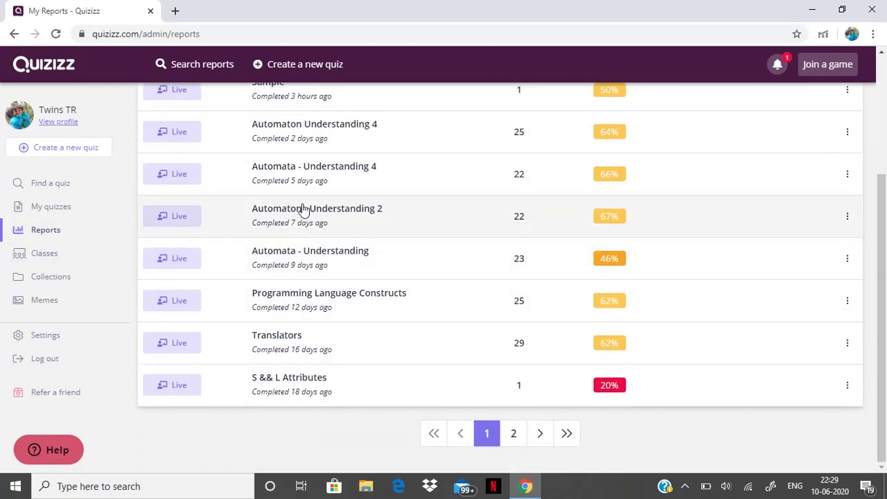
click(307, 220)
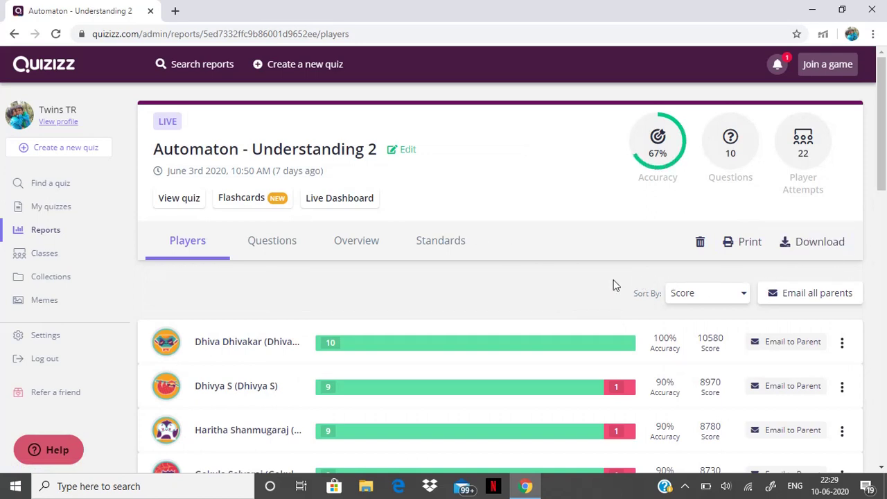
View the classes page, and open the private TOC collection among the quiz collections
click(24, 256)
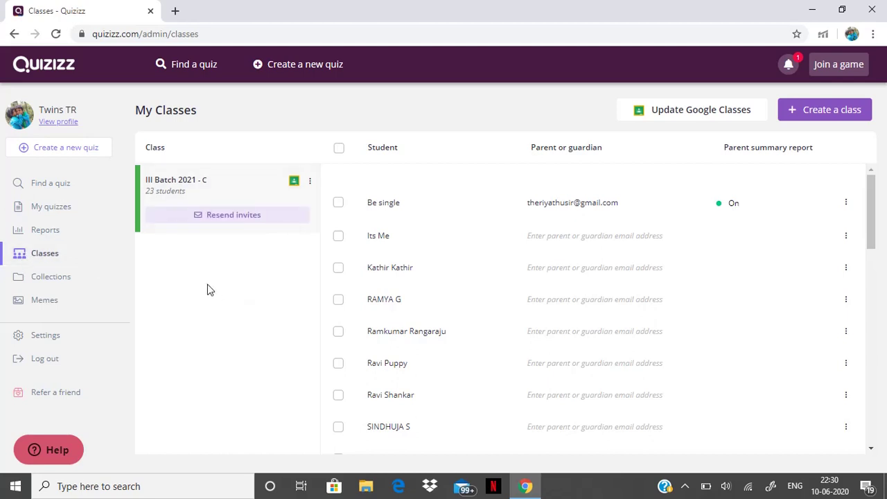
click(75, 279)
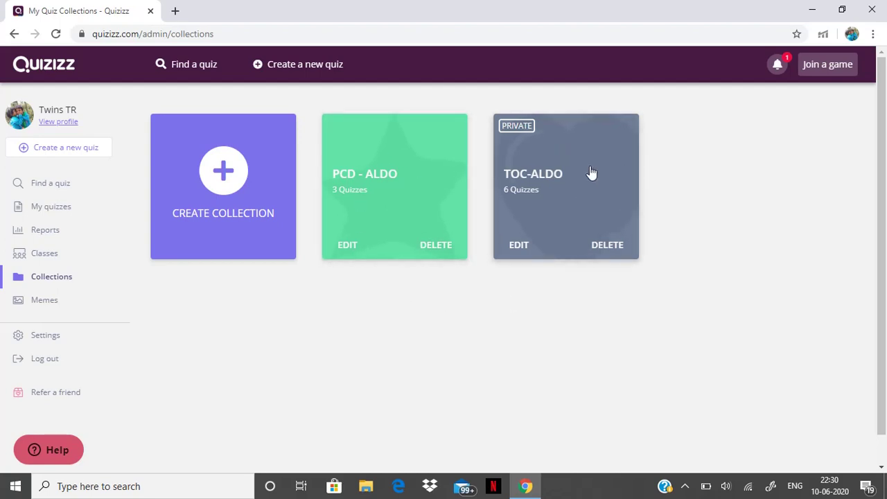
click(581, 186)
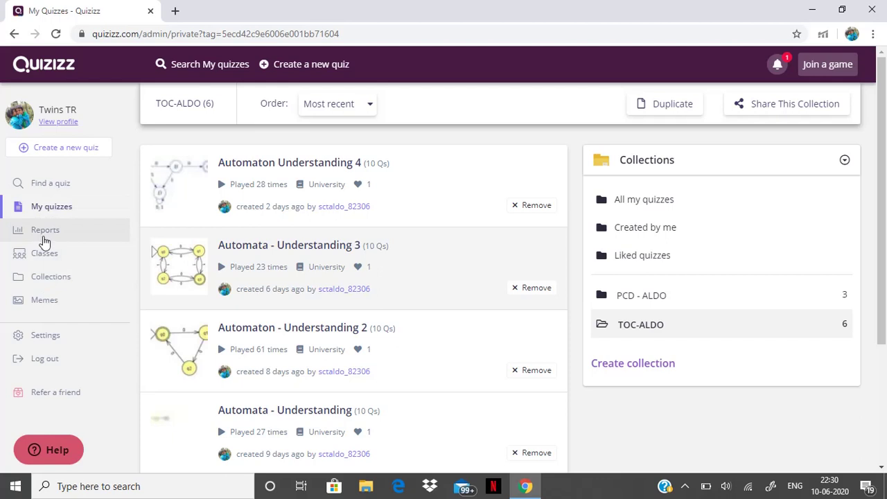
Create a new quiz named "Computer basics" with Computers as its subject
click(314, 69)
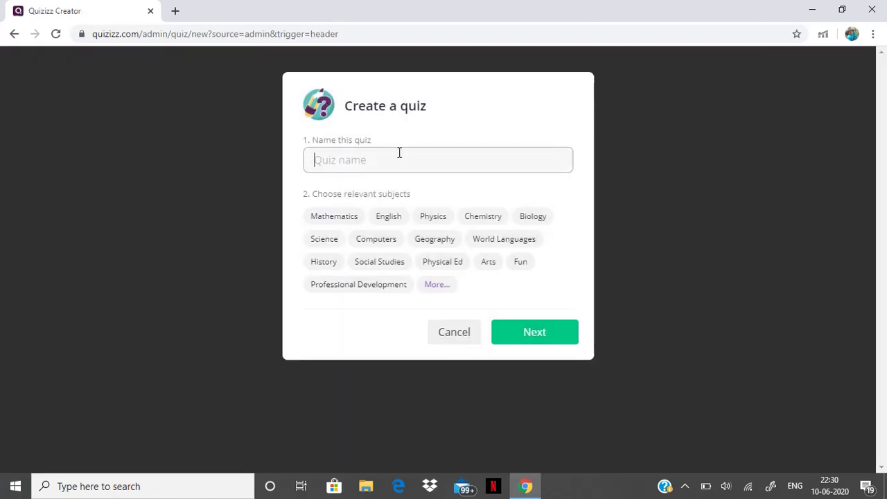
text(Copmputer)
double_click(399, 152)
click(399, 152)
key(BackSpace)
key(BackSpace)
key(BackSpace)
key(BackSpace)
key(BackSpace)
key(BackSpace)
key(BackSpace)
text(mputer basics)
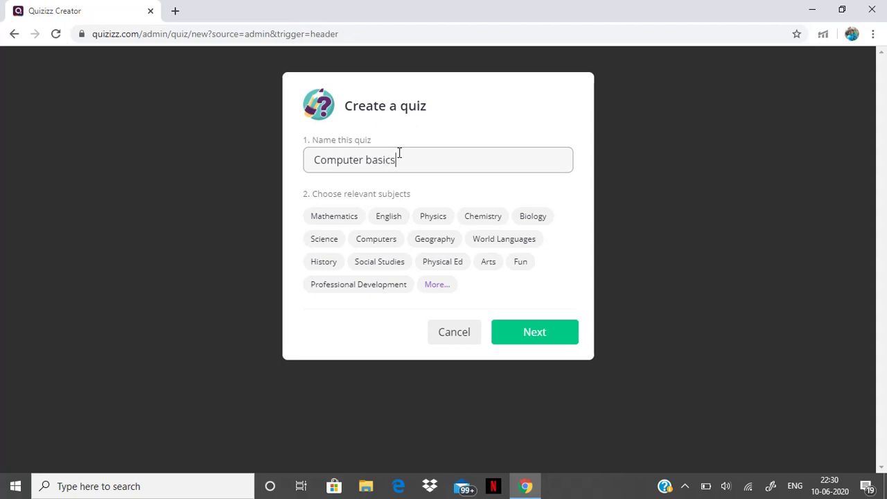
click(400, 247)
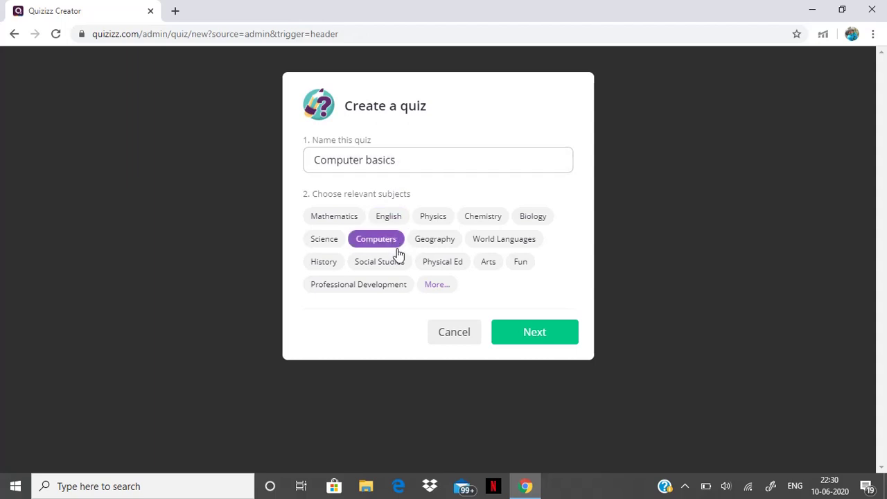
click(553, 341)
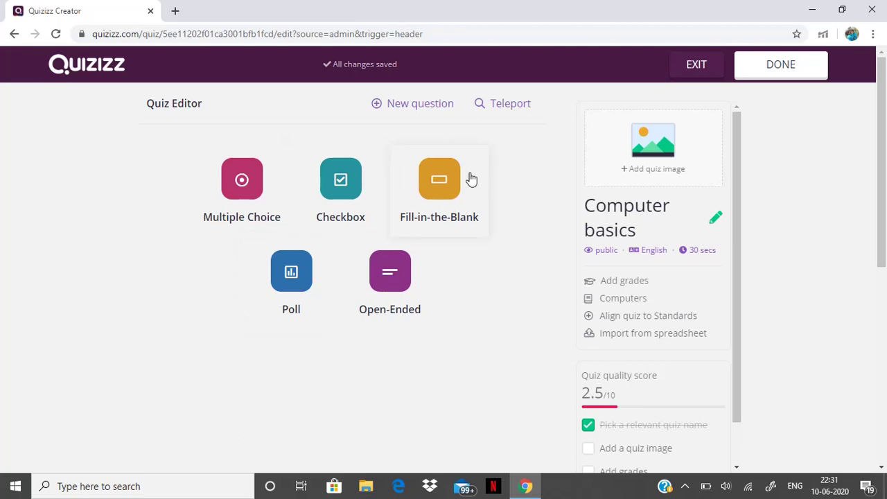
Add a multiple choice question with the text "What is computer?"
click(247, 205)
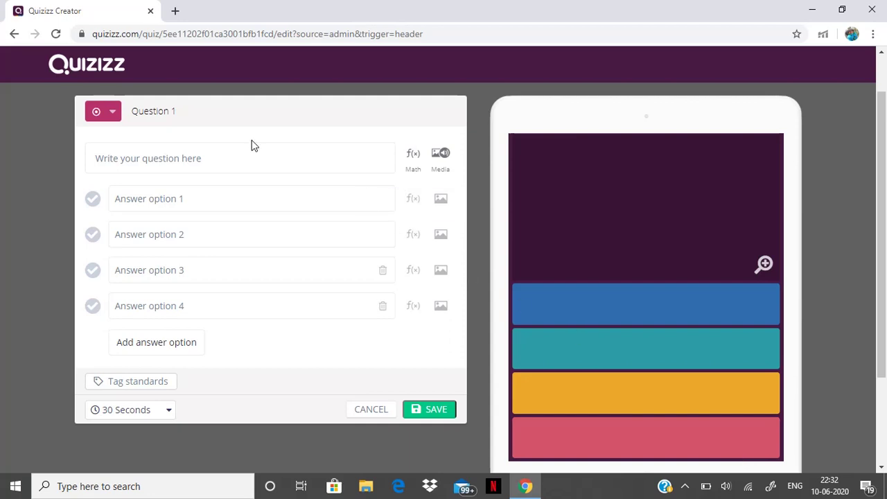
click(274, 159)
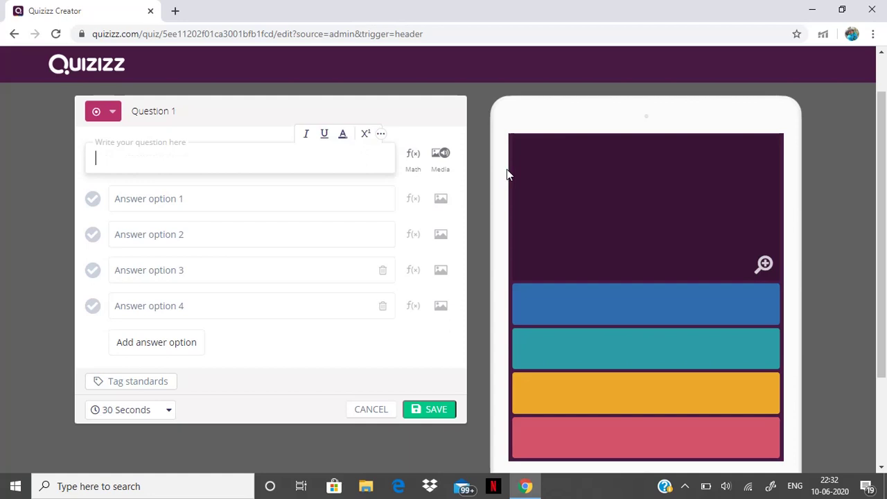
text(What is)
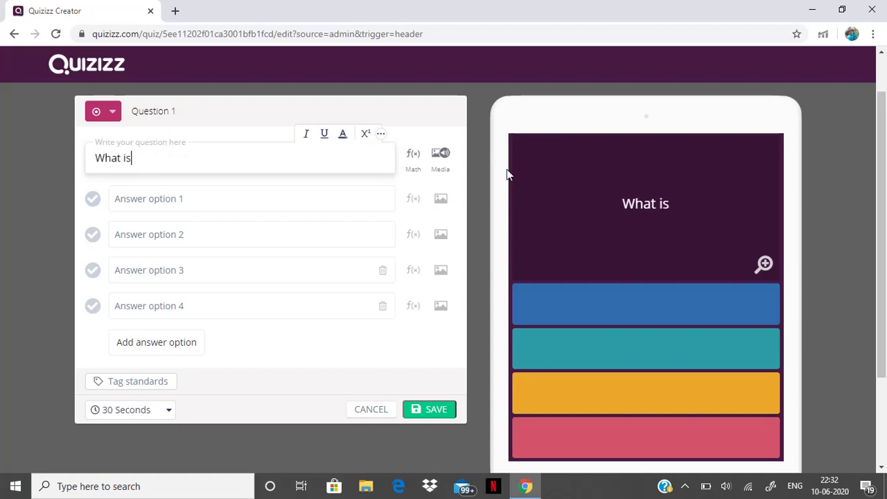
text( compute)
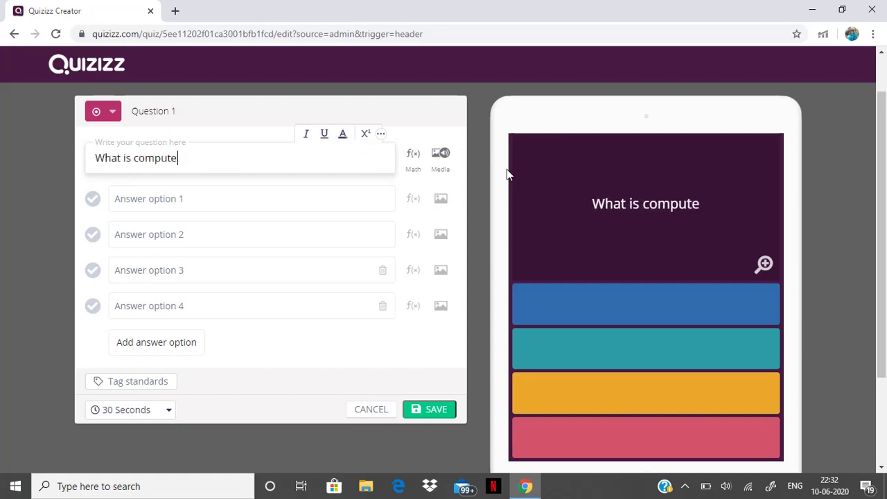
text(r?)
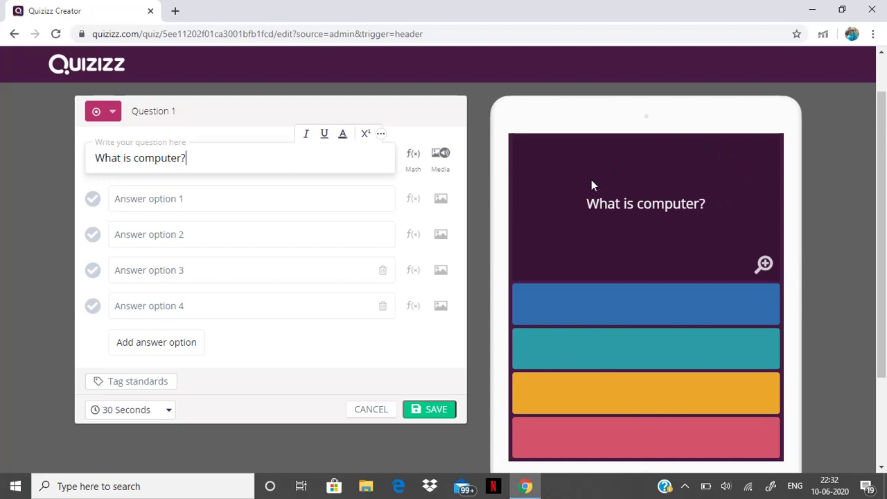
Attach the image 1.jpg from the Desktop to the question
click(437, 158)
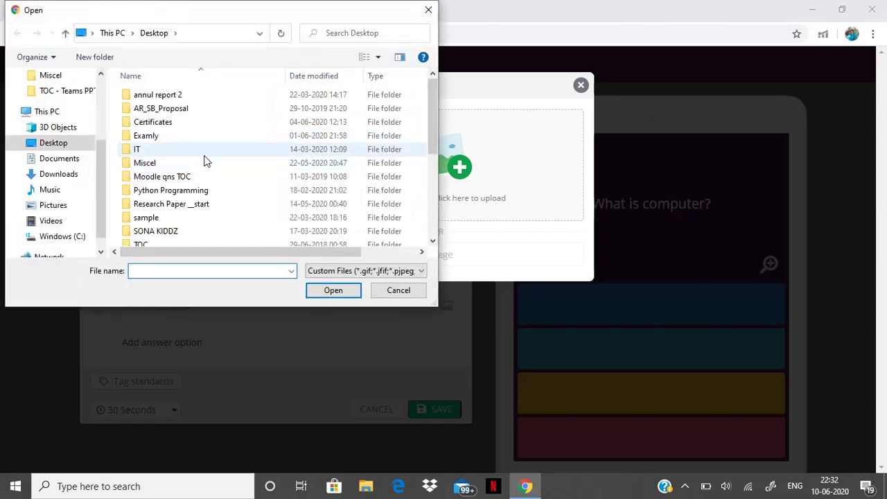
scroll(205, 168, down, 4)
click(205, 142)
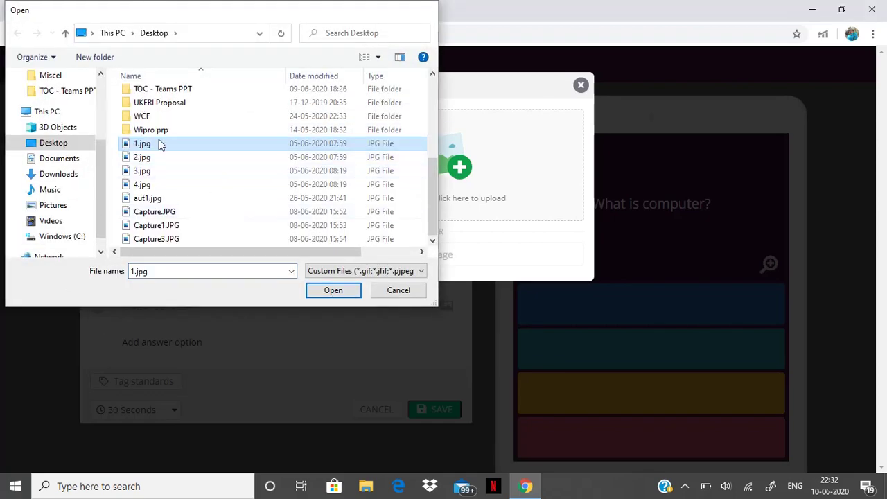
double_click(159, 143)
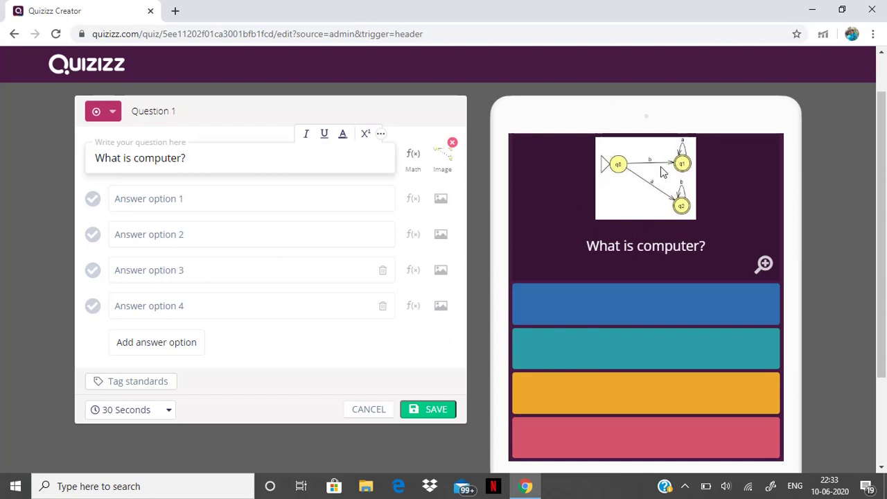
Enter 1, 2, 3 and 4 as the four answer options and mark option 2 as the correct answer
click(296, 202)
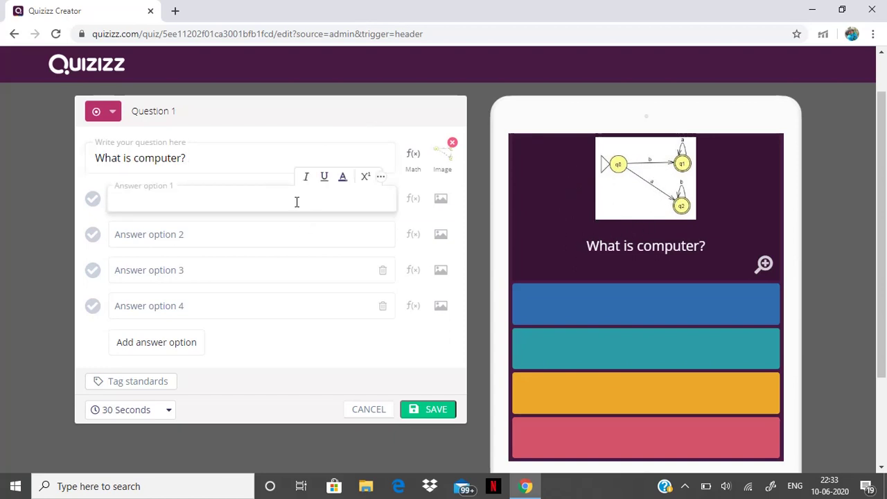
text(1)
key(Tab)
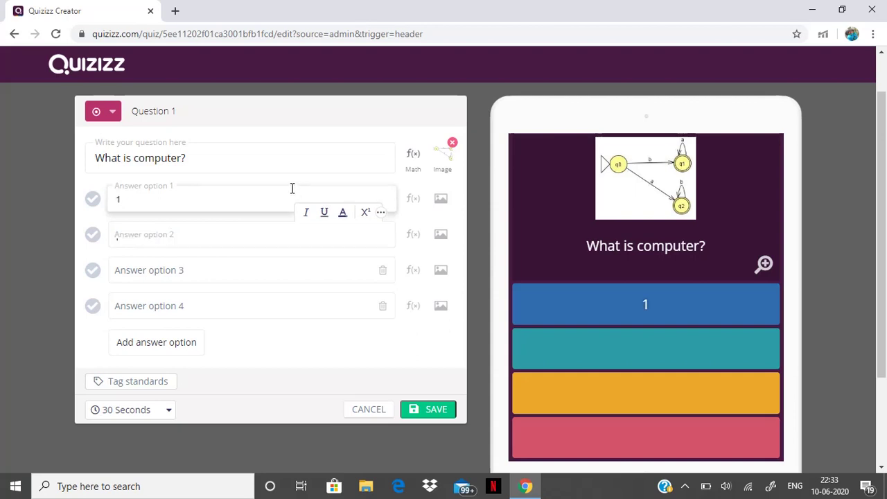
text(2)
key(Tab)
text(3)
key(Tab)
text(4)
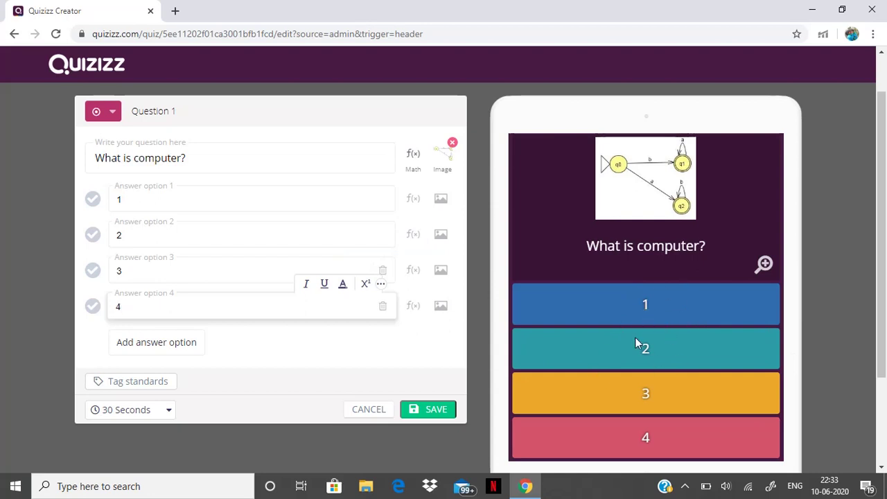
click(92, 235)
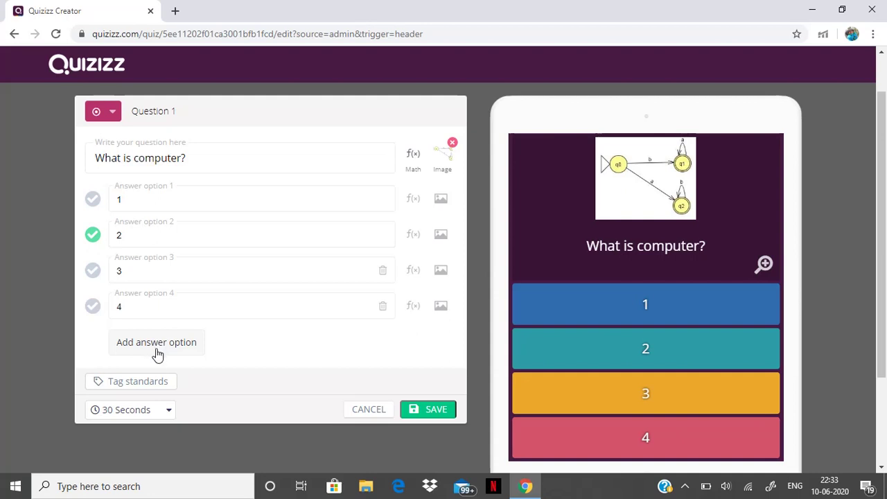
Set the question's time limit to 30 seconds and save the question
click(165, 416)
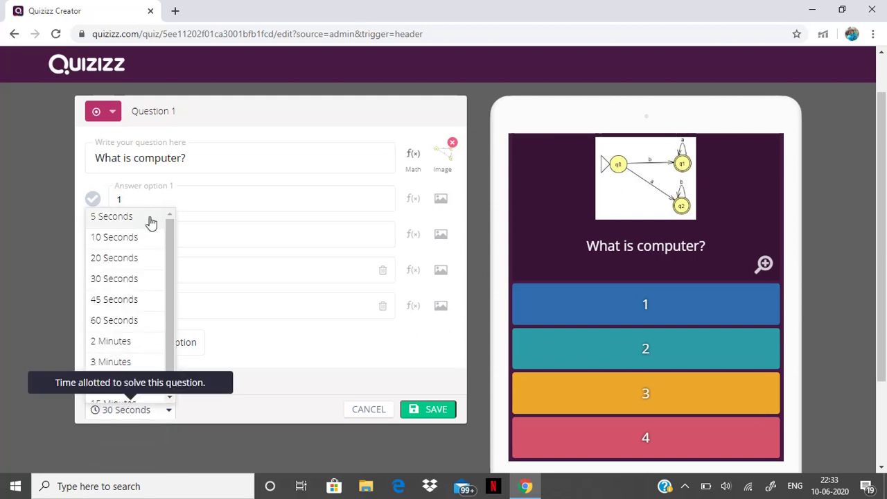
scroll(142, 263, down, 3)
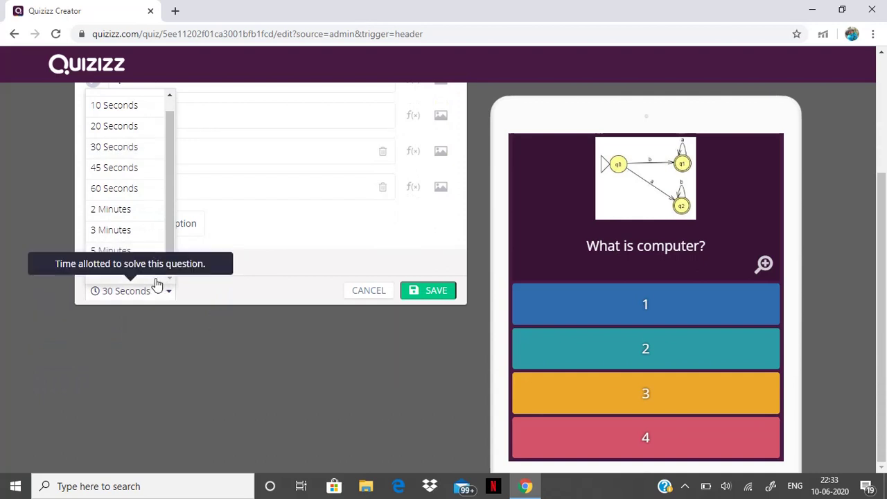
scroll(287, 256, up, 2)
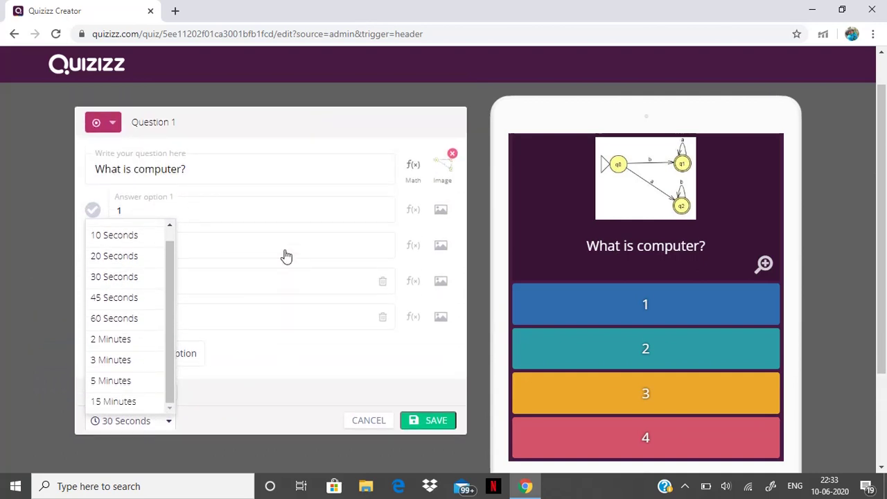
click(142, 277)
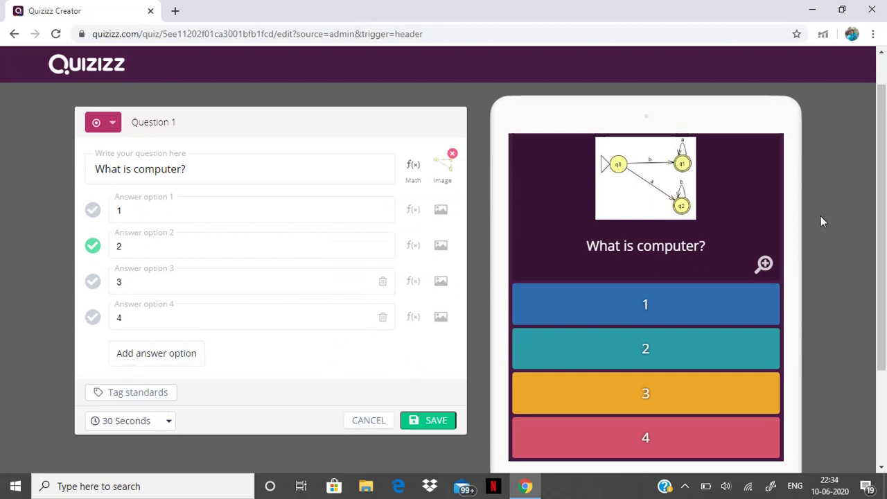
click(452, 425)
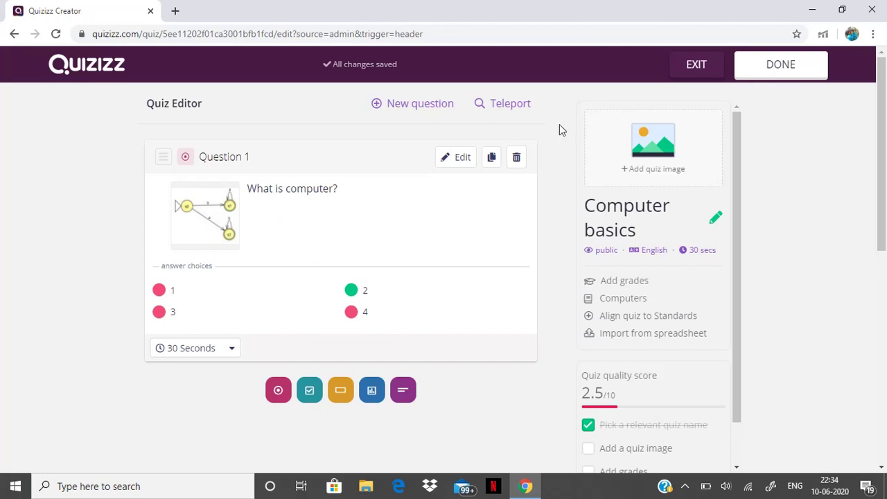
Open Teleport and select the 18-question Computer Basics quiz from the public results for "Computer basics"
click(524, 108)
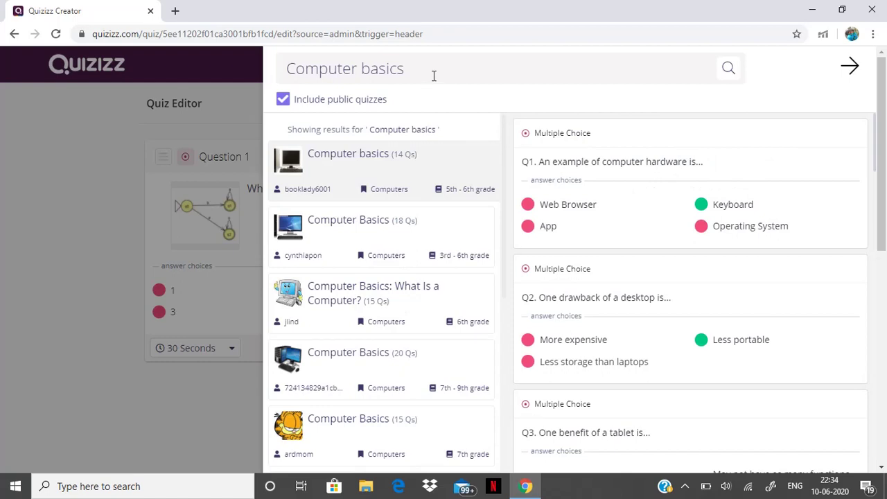
drag(434, 76, 278, 68)
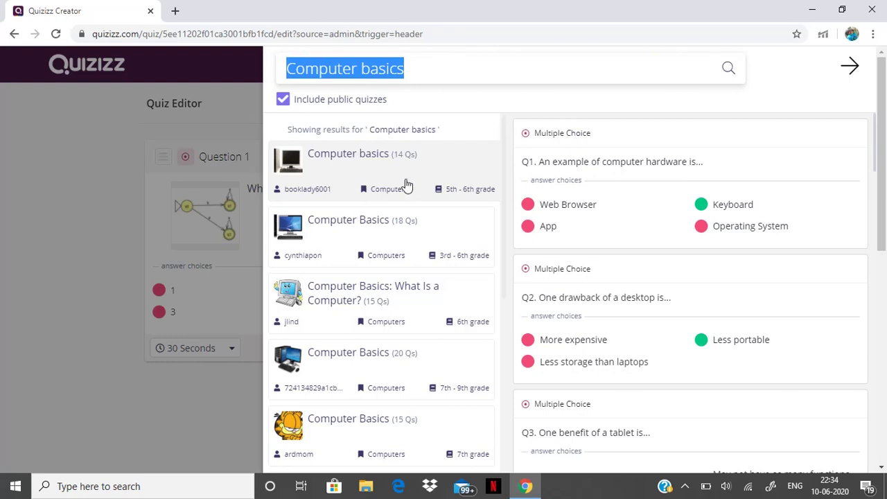
scroll(407, 186, down, 6)
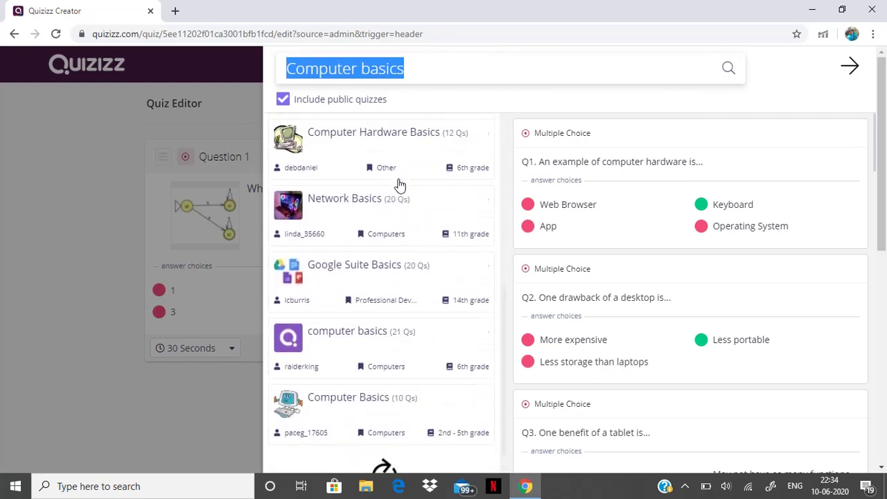
scroll(400, 186, up, 4)
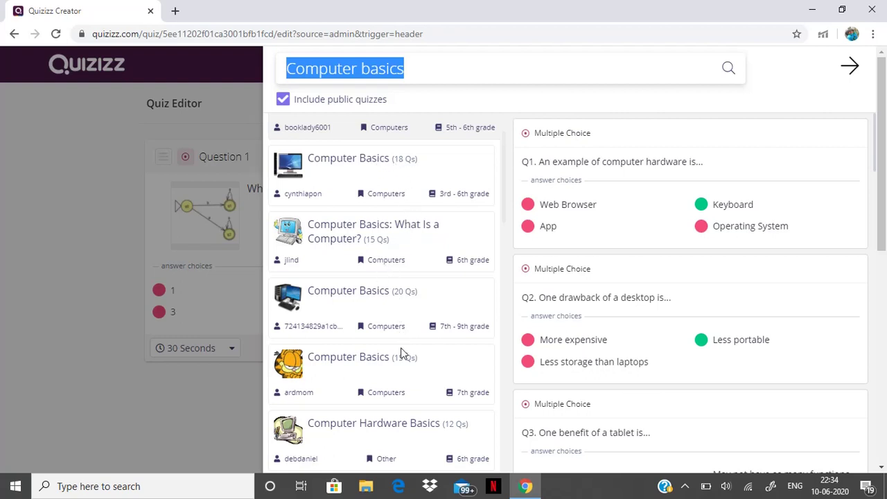
click(369, 177)
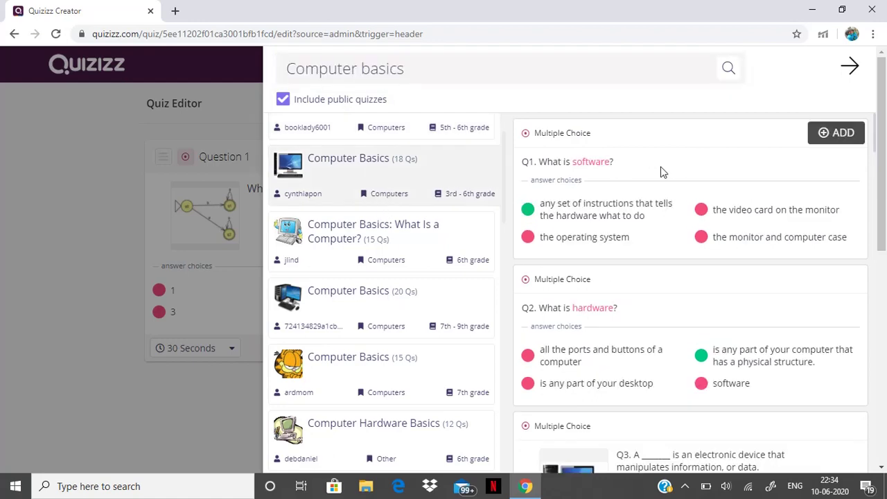
Teleport the questions "What is software?" and "What is hardware?" from the selected quiz into the quiz
scroll(659, 180, down, 3)
scroll(658, 184, down, 8)
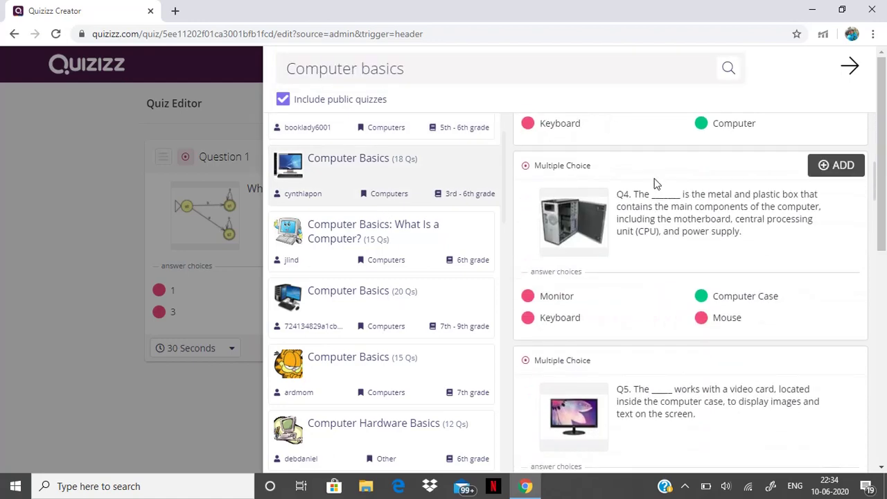
scroll(652, 177, down, 3)
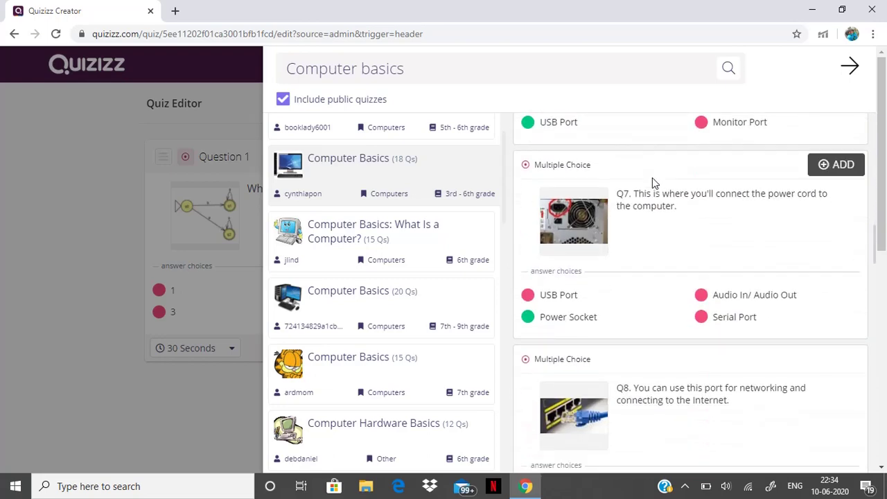
scroll(638, 312, up, 9)
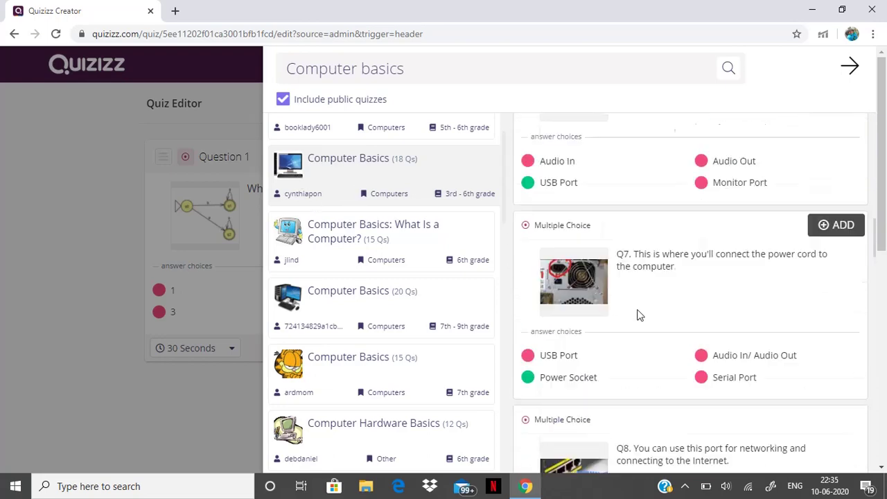
scroll(638, 313, up, 3)
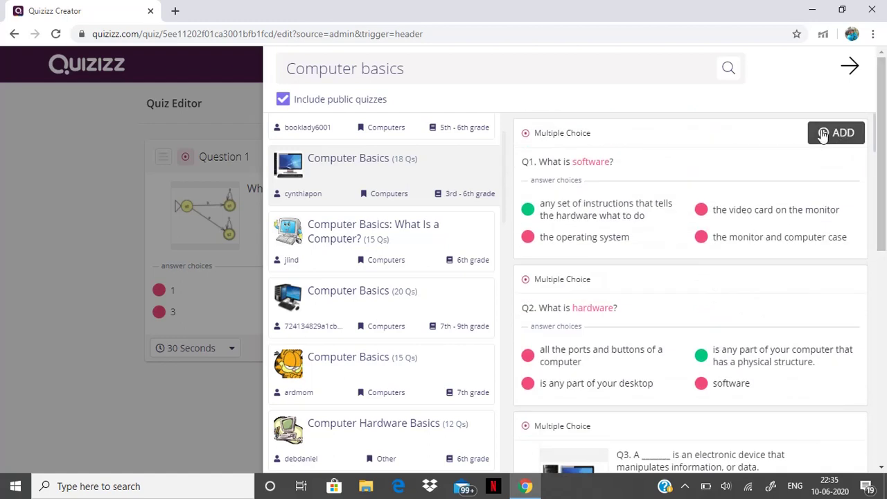
click(823, 134)
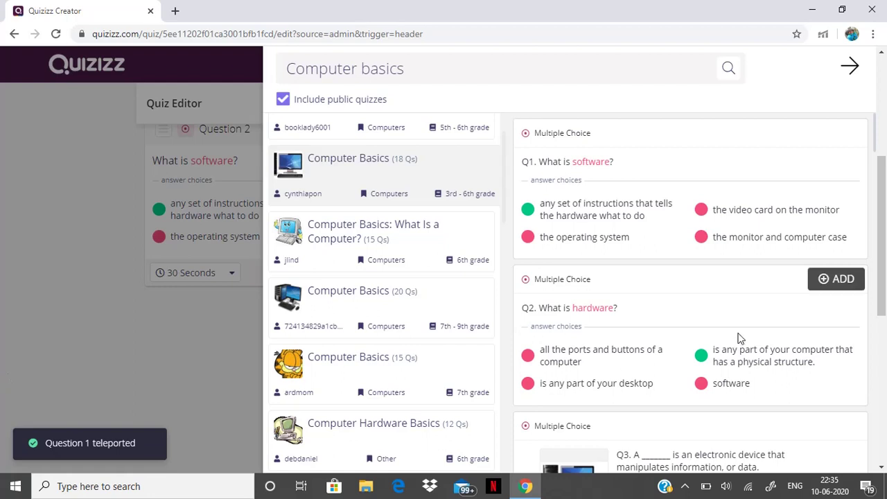
click(826, 285)
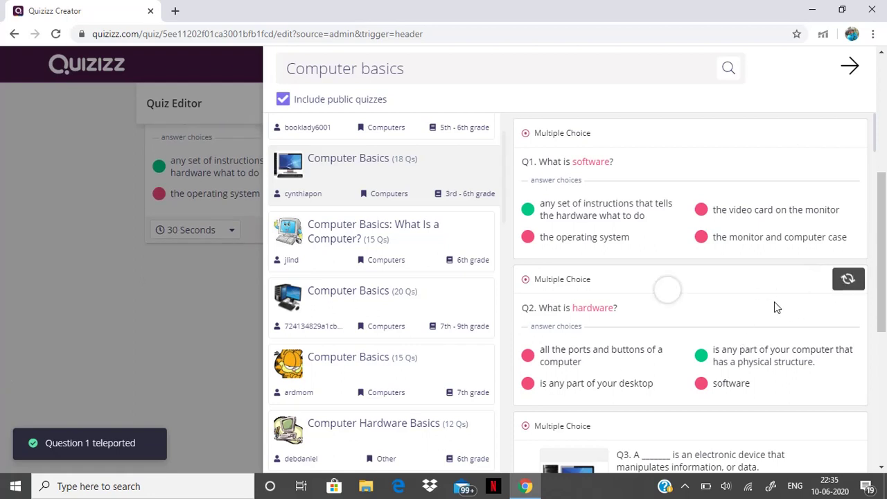
Teleport Q4 about the computer case and Q5 about the monitor, and return to the quiz editor
scroll(774, 301, down, 5)
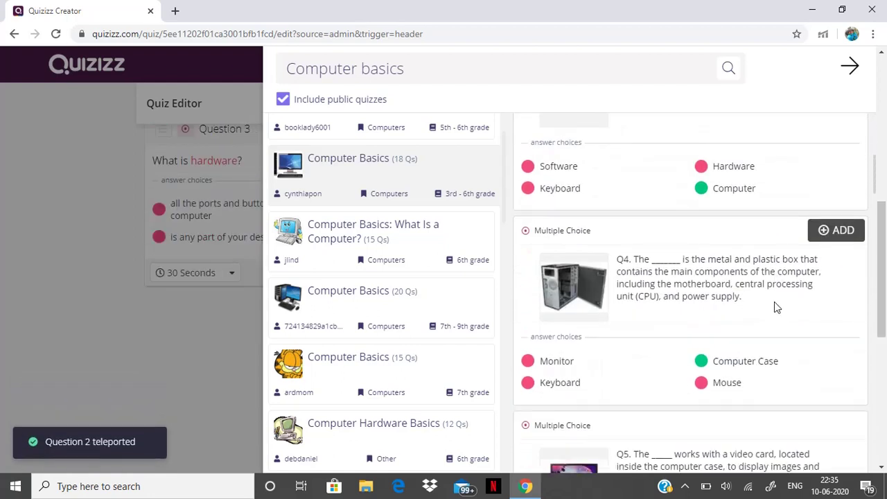
click(826, 236)
scroll(734, 302, down, 1)
scroll(731, 307, down, 2)
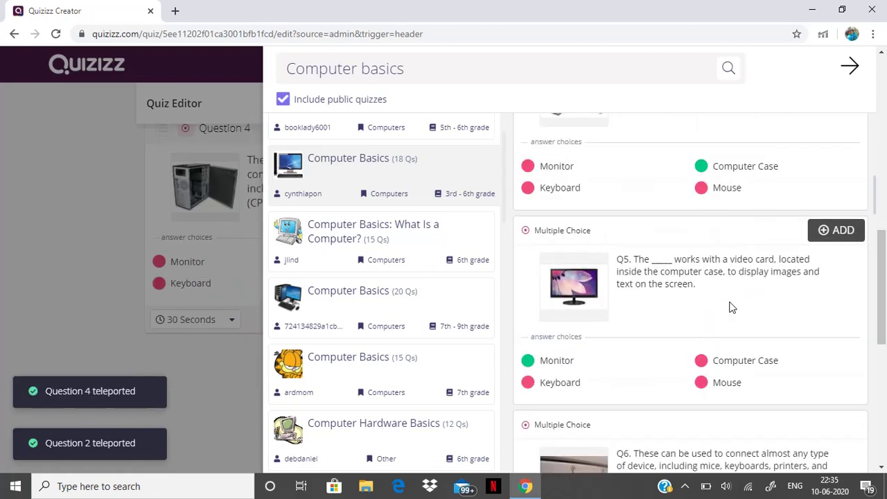
click(824, 230)
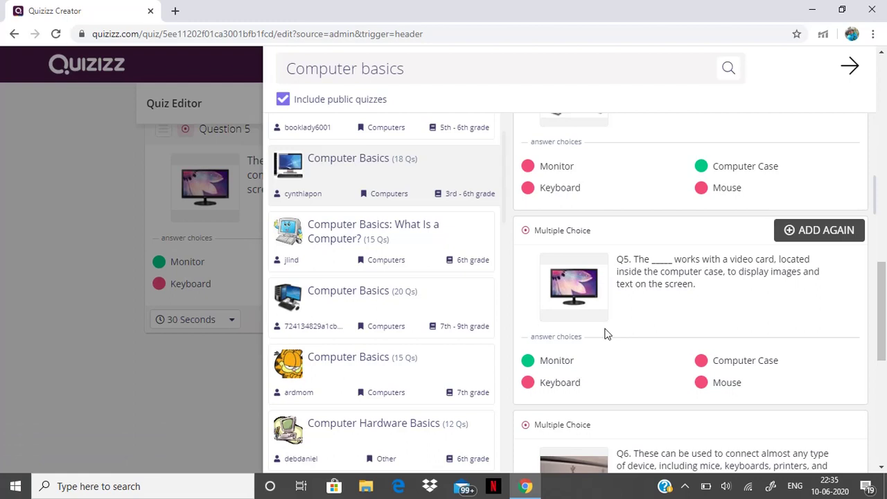
click(139, 392)
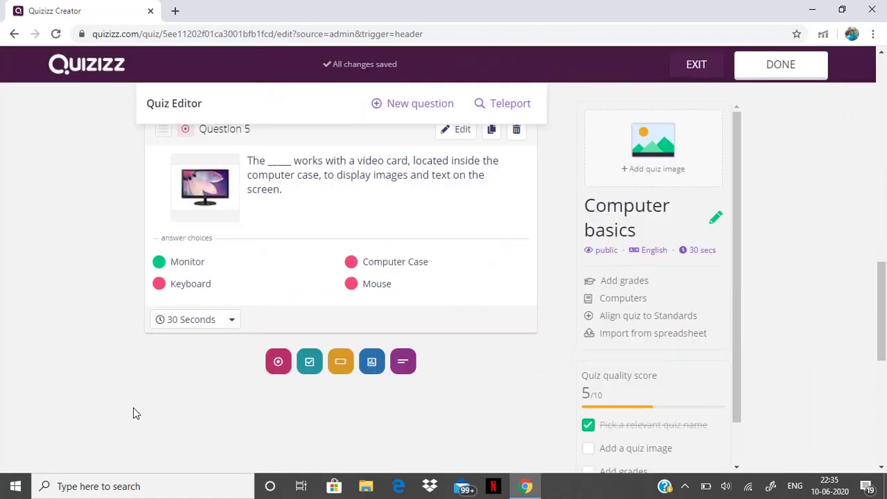
Set the quiz's grade range to University in the quiz details and save them
scroll(282, 352, up, 5)
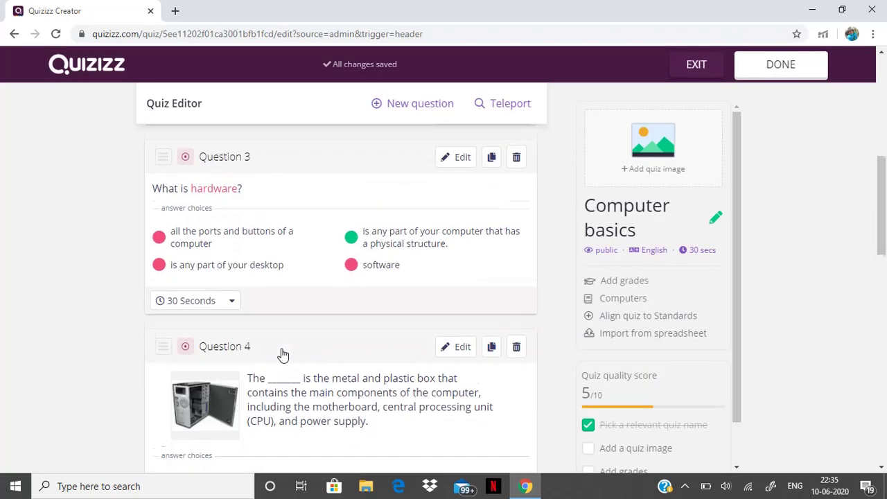
scroll(282, 354, up, 6)
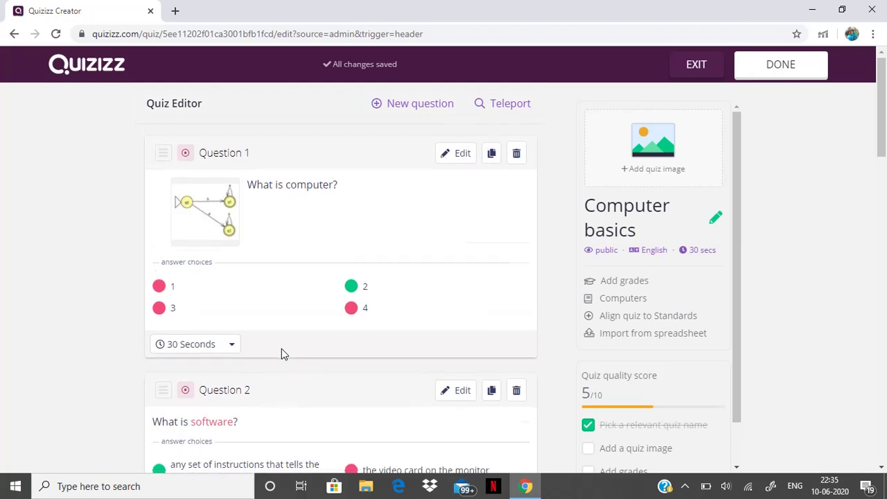
scroll(282, 353, down, 10)
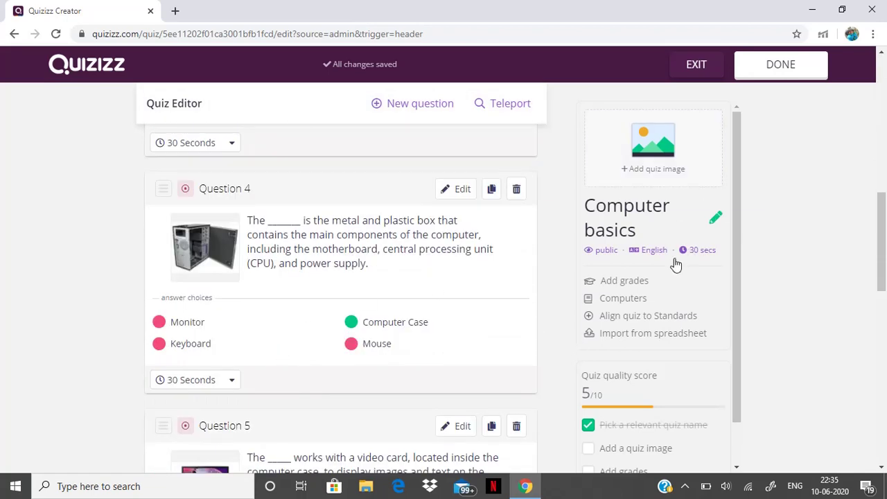
click(637, 289)
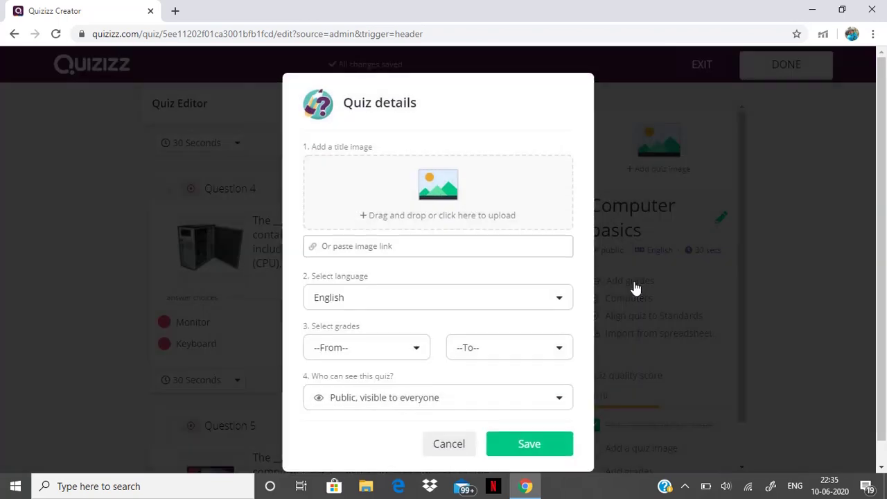
click(343, 348)
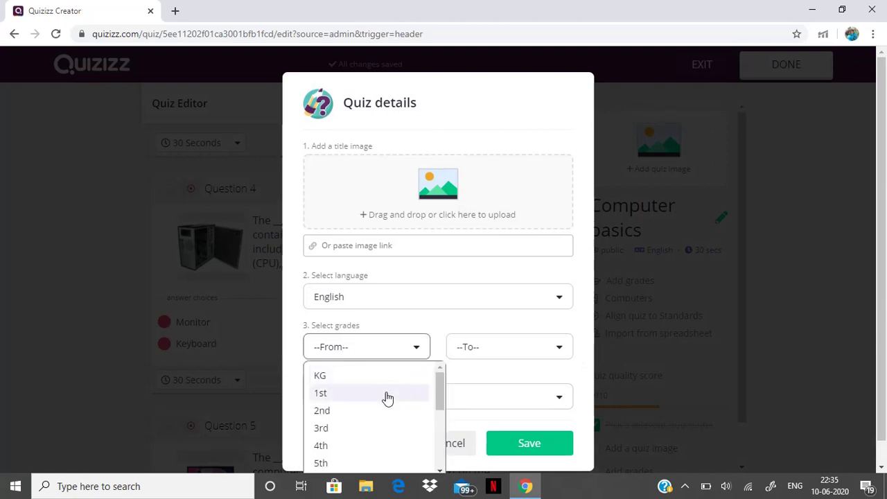
scroll(346, 396, down, 3)
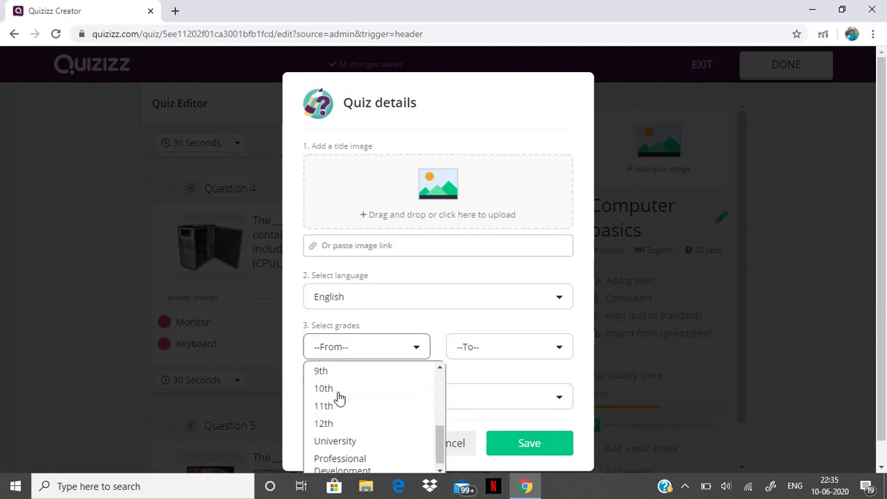
click(349, 434)
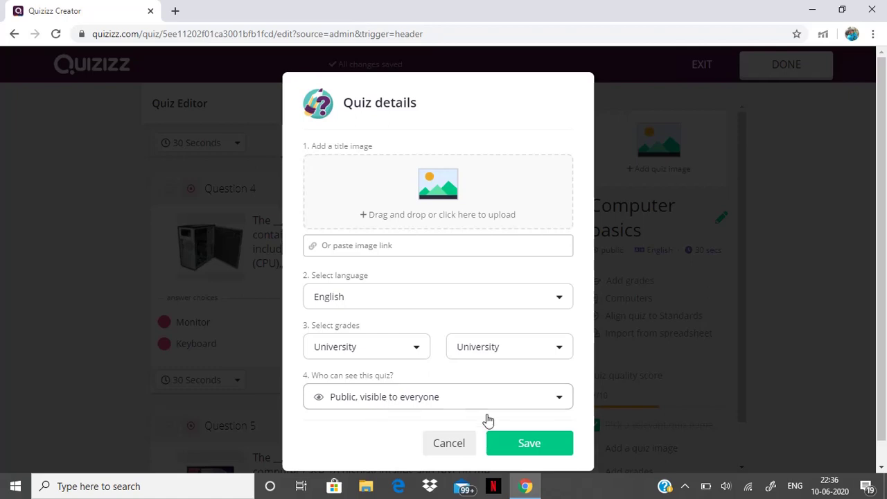
click(531, 444)
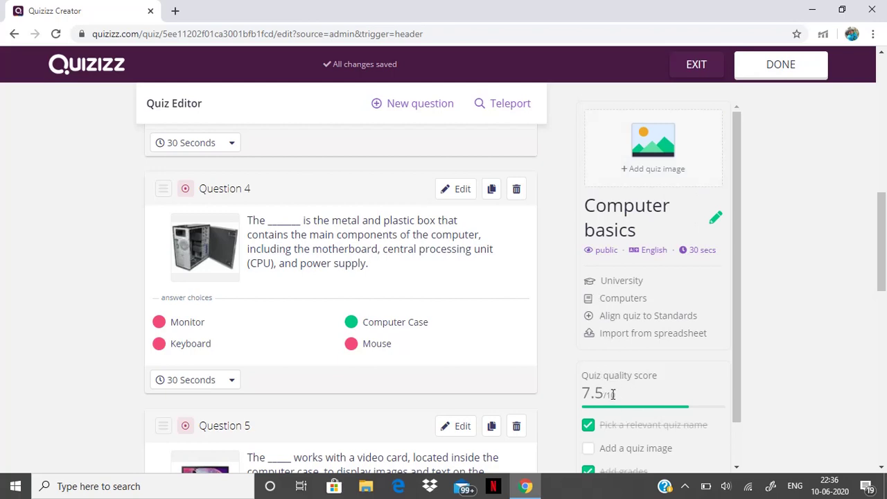
Upload 2.jpg from the Desktop as the quiz's title image, save the details, and finish editing the quiz
click(652, 164)
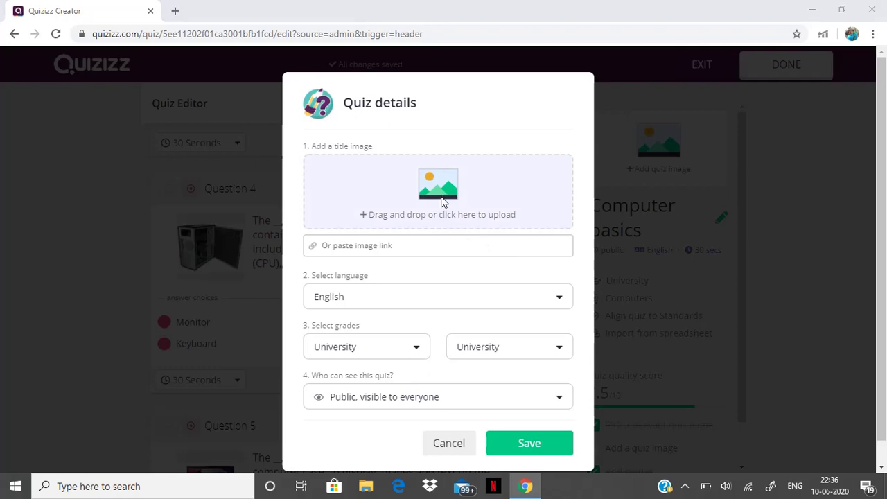
click(442, 201)
click(147, 208)
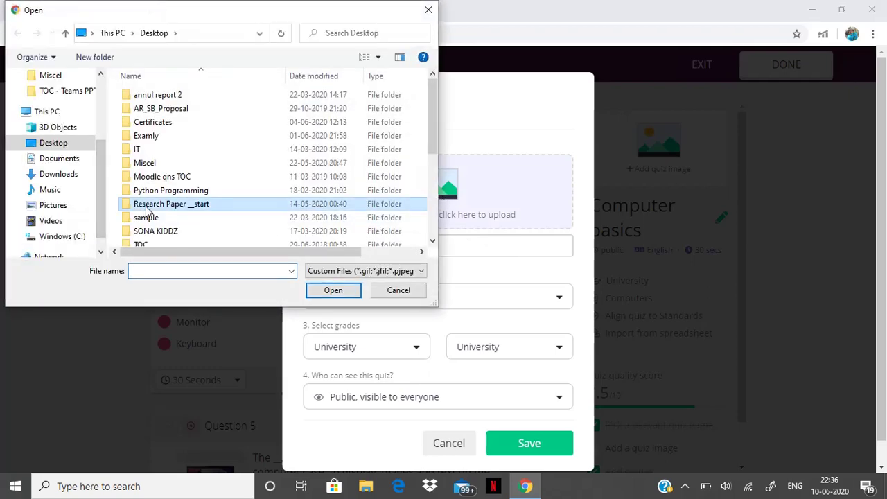
key(1)
key(Down)
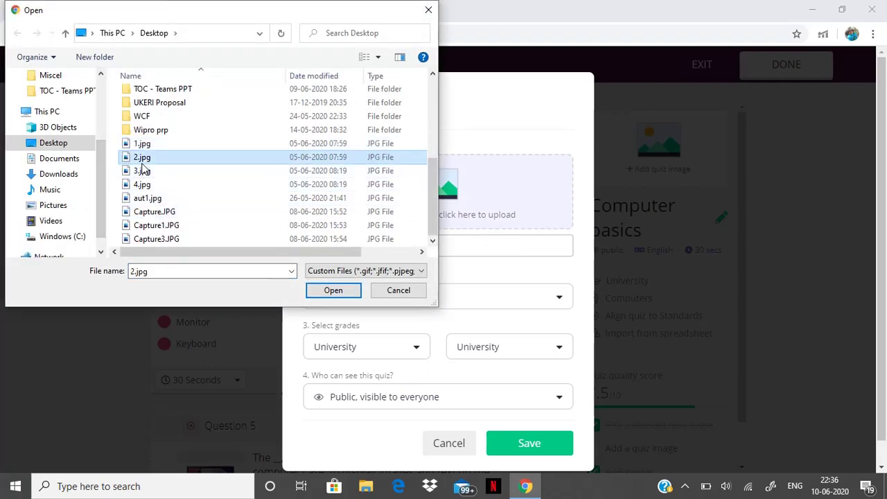
key(Return)
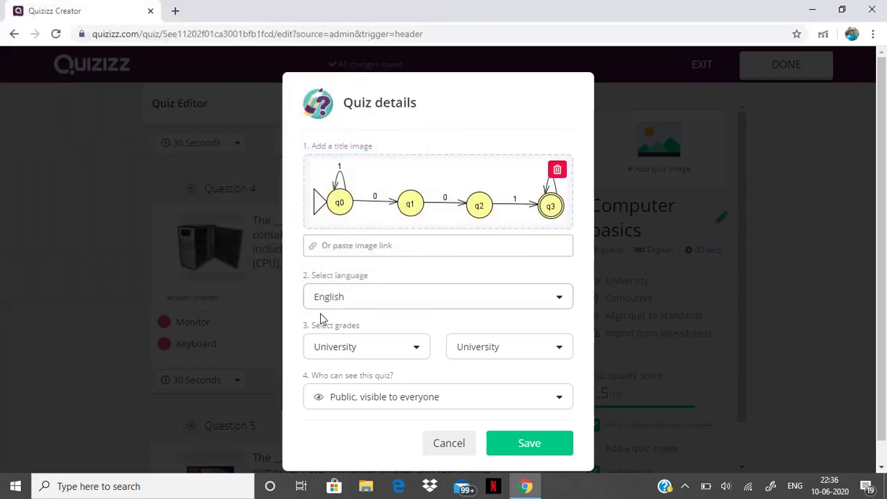
click(516, 446)
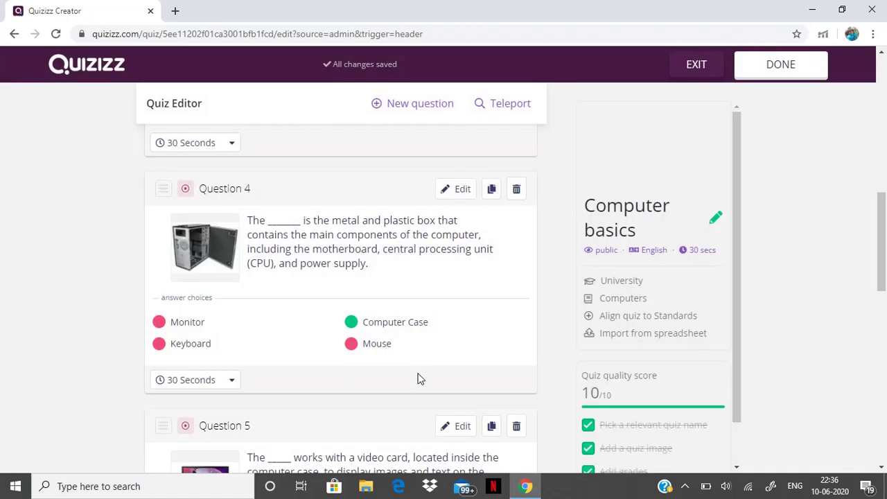
scroll(610, 389, down, 1)
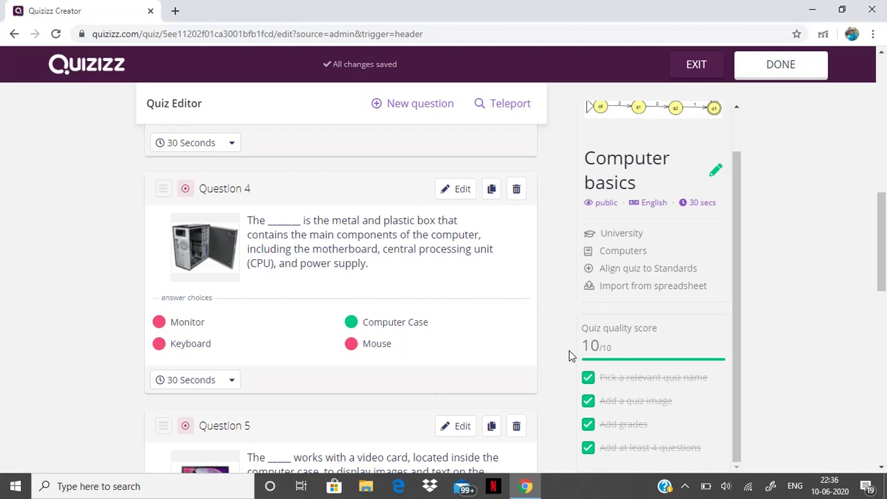
click(811, 72)
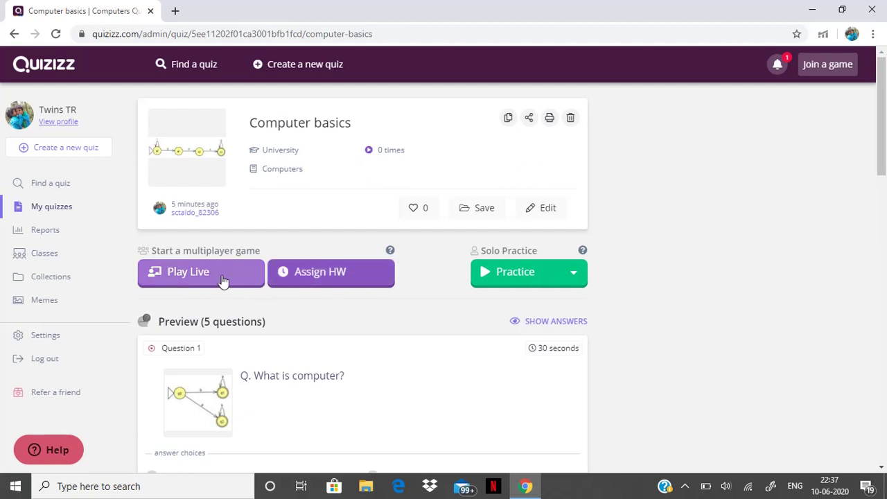
Assign the quiz as homework with a completion deadline of June 11th at 10:45 PM
click(302, 278)
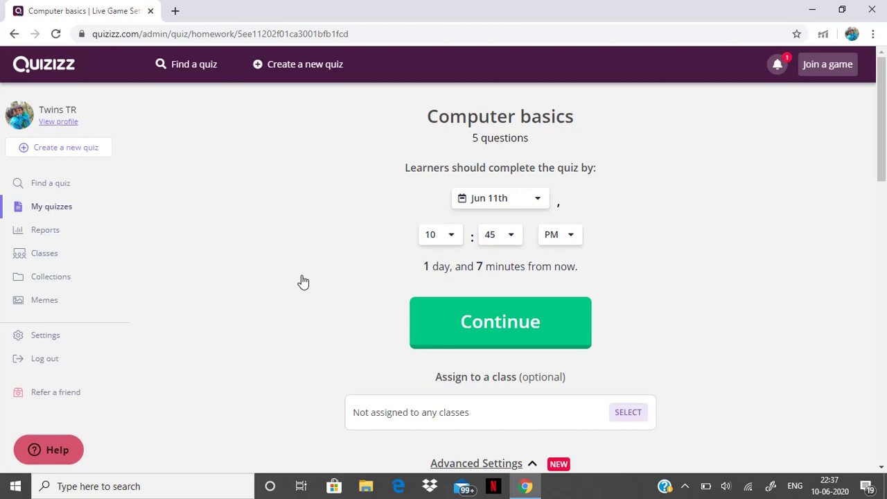
click(520, 195)
click(612, 197)
click(517, 324)
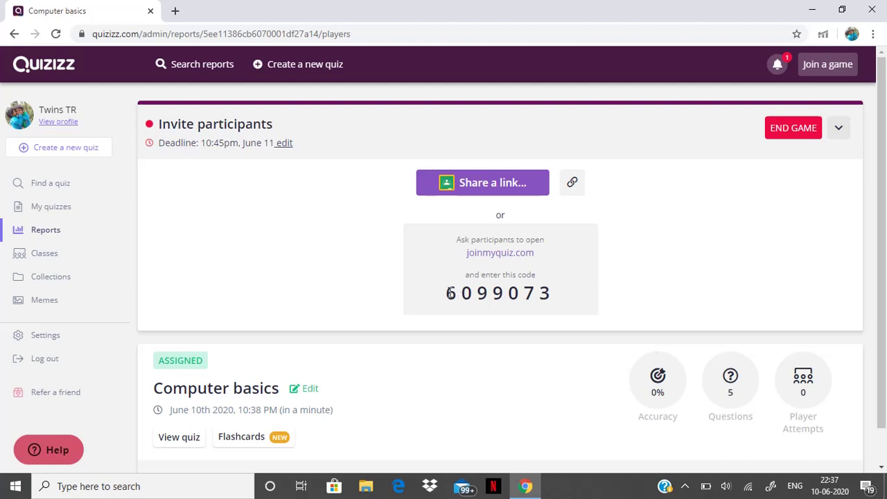
Highlight the homework's join code for participants, and end the assigned game
drag(450, 293, 567, 301)
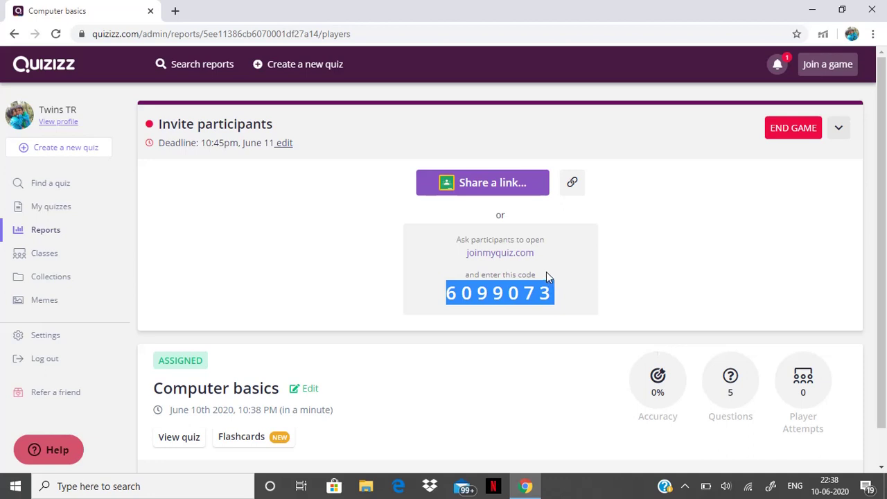
click(800, 135)
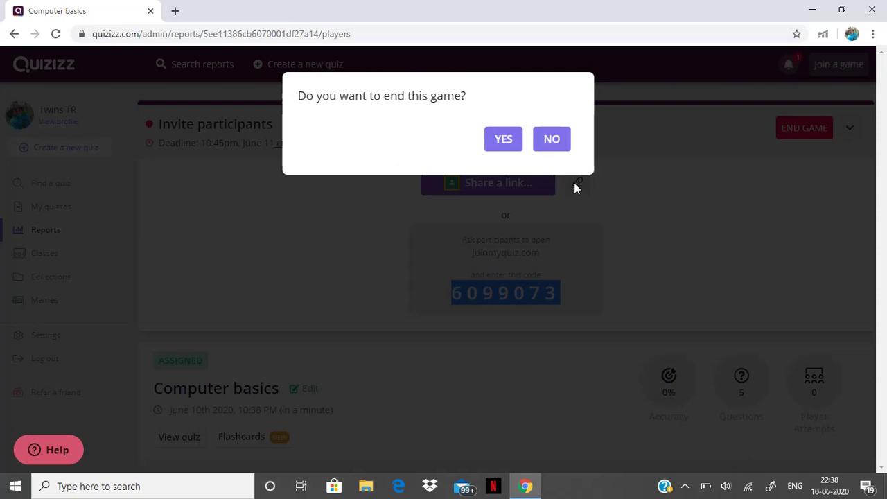
click(501, 142)
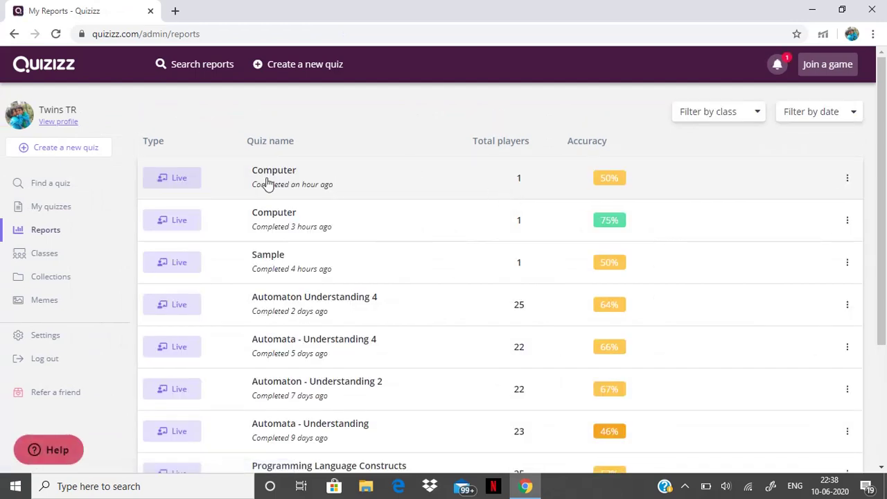
Reopen the Computer basics quiz from the own quizzes and begin setting up a live game
click(60, 205)
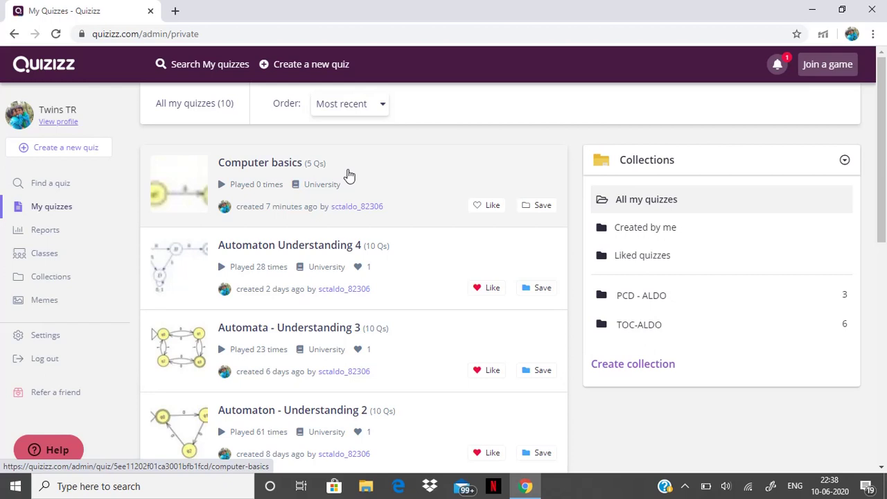
click(350, 176)
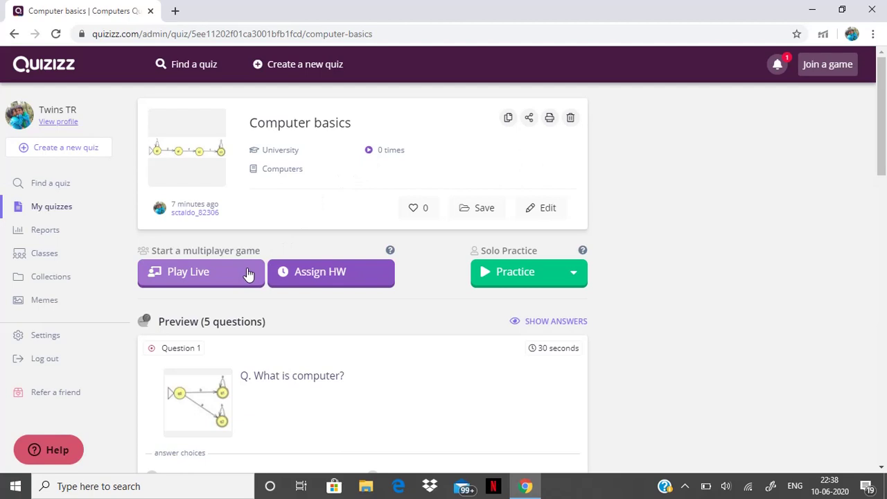
click(243, 273)
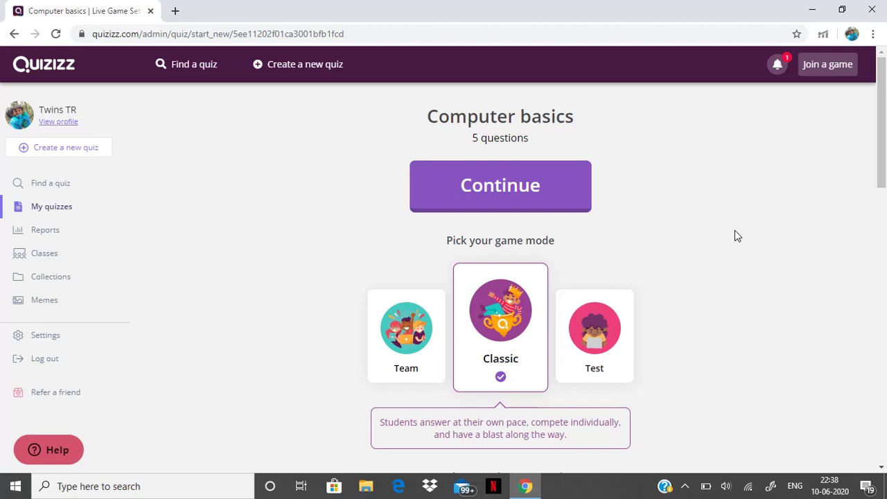
Review the live game's general and gameplay settings and continue to the waiting lobby in Classic mode
scroll(737, 236, down, 7)
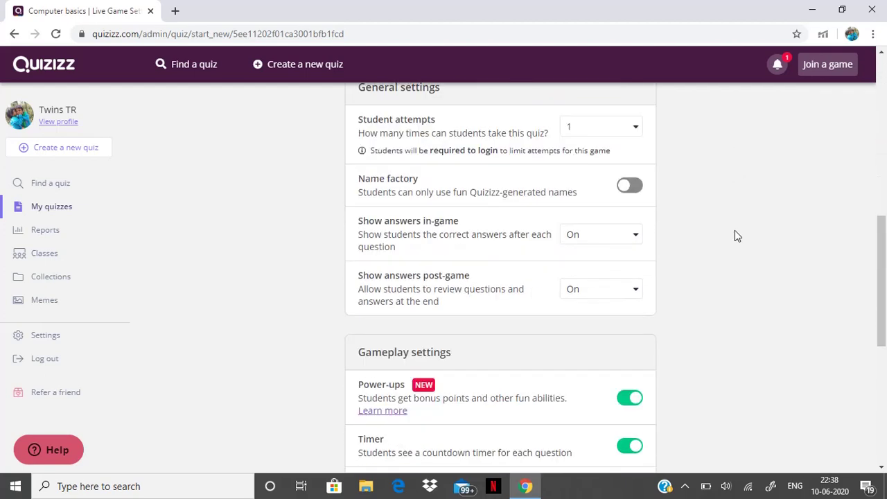
scroll(737, 236, down, 3)
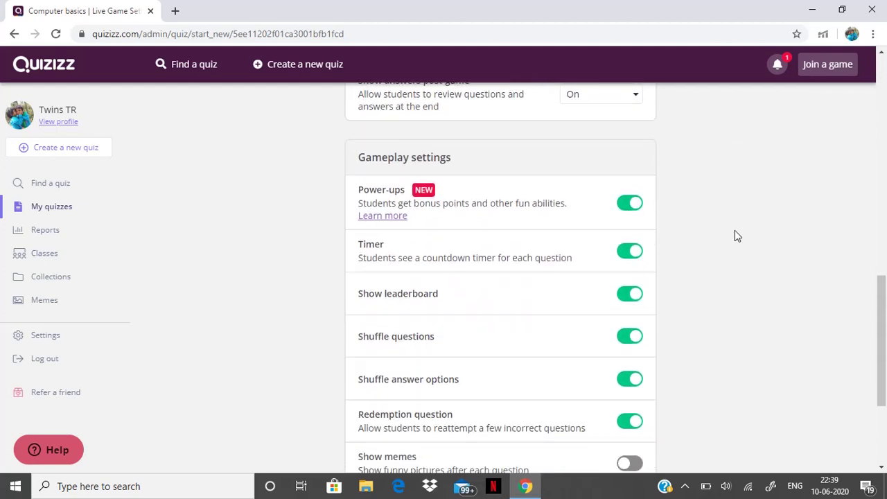
scroll(736, 231, up, 1)
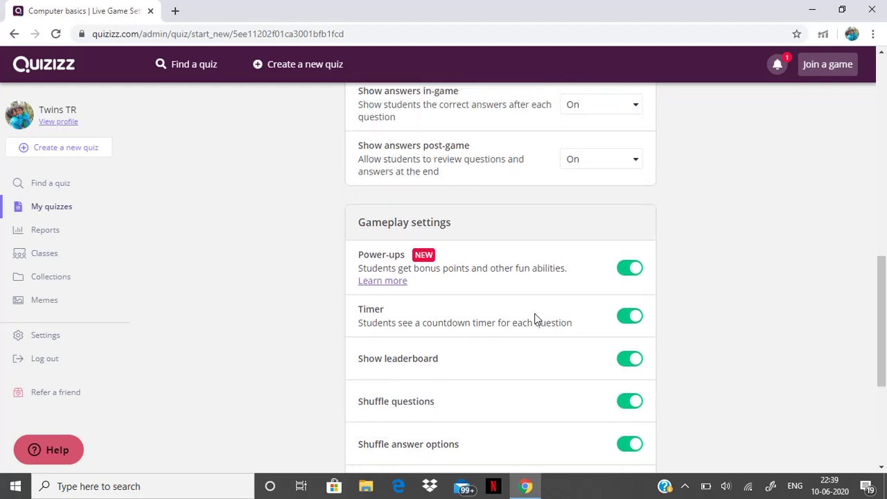
scroll(534, 319, up, 4)
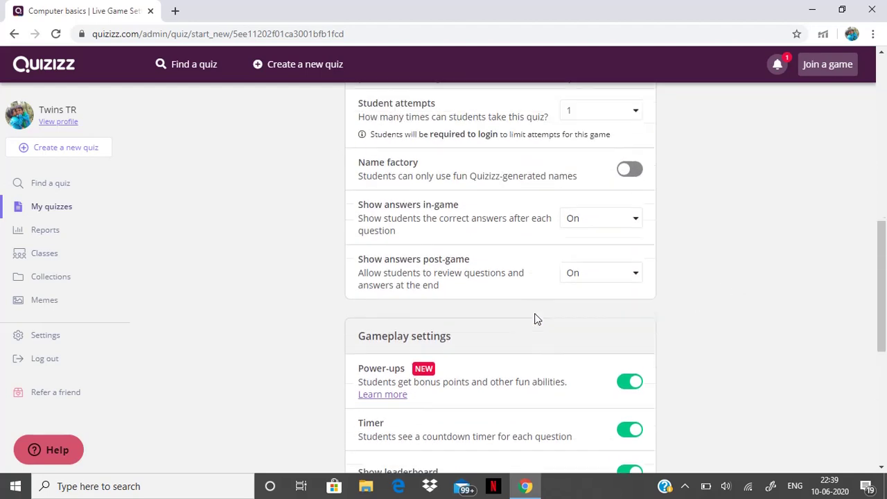
scroll(535, 319, down, 3)
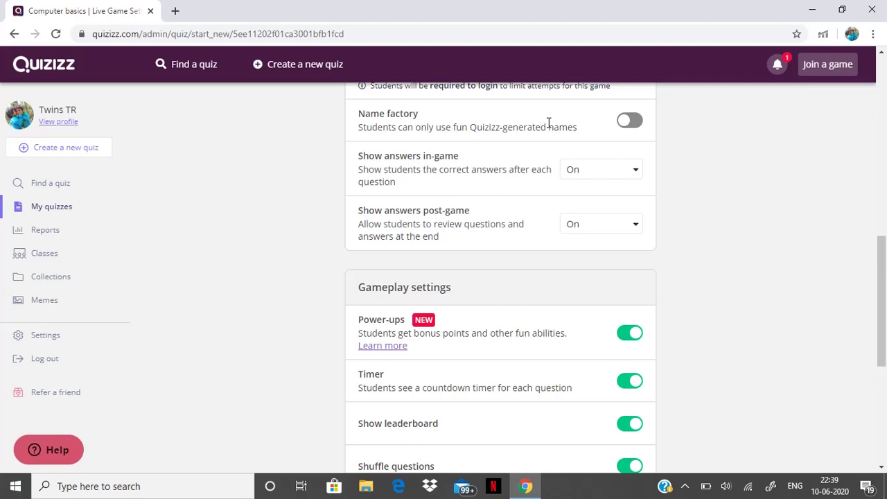
scroll(696, 239, down, 4)
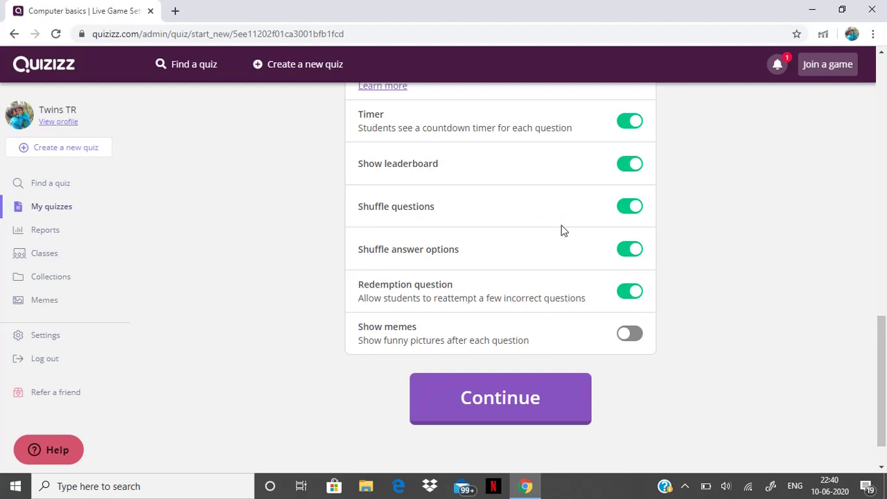
click(501, 398)
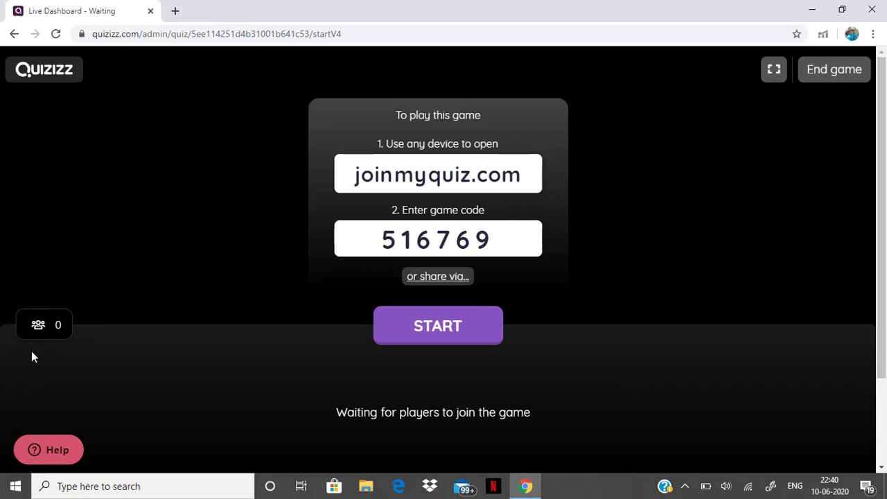
Open the player join page joinmyquiz.com in a new browser tab
click(175, 11)
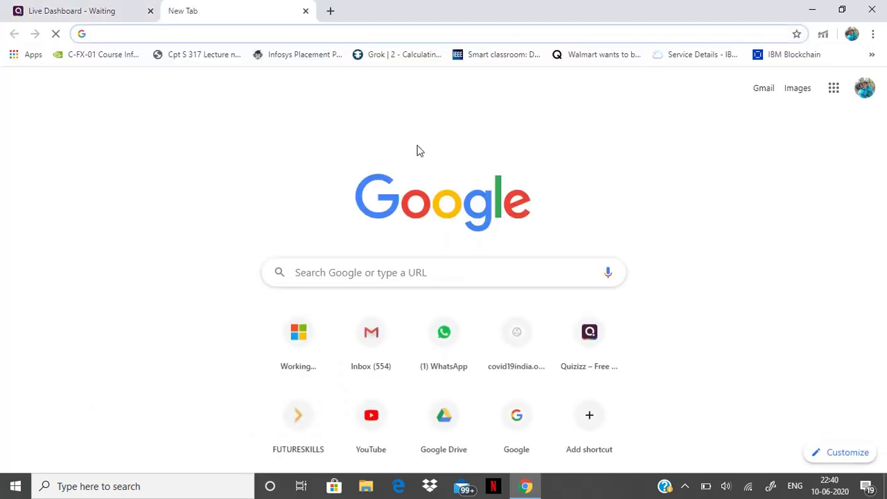
text(joinm)
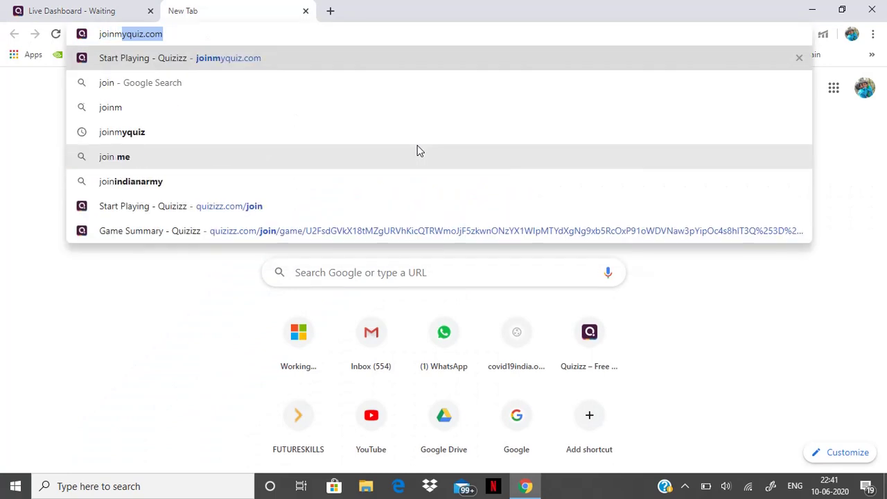
text(y)
key(Return)
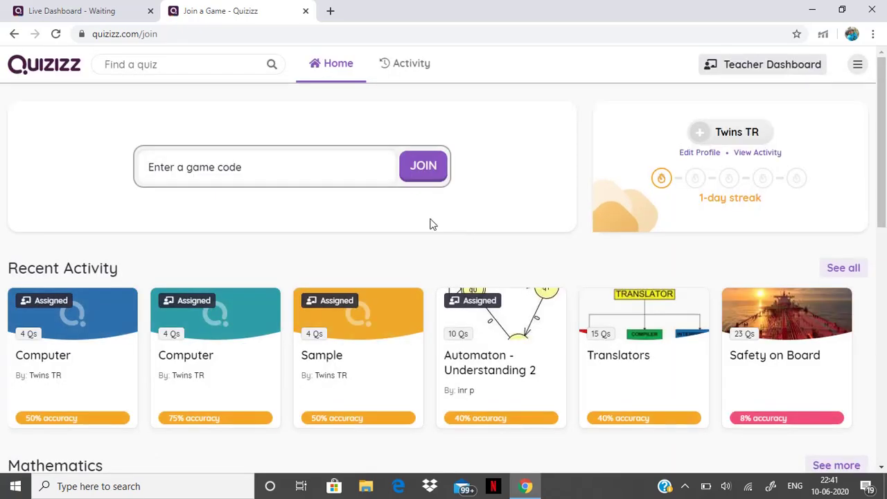
Copy the game code from the live dashboard, join the game with it, and enter under the prefilled player name
click(84, 19)
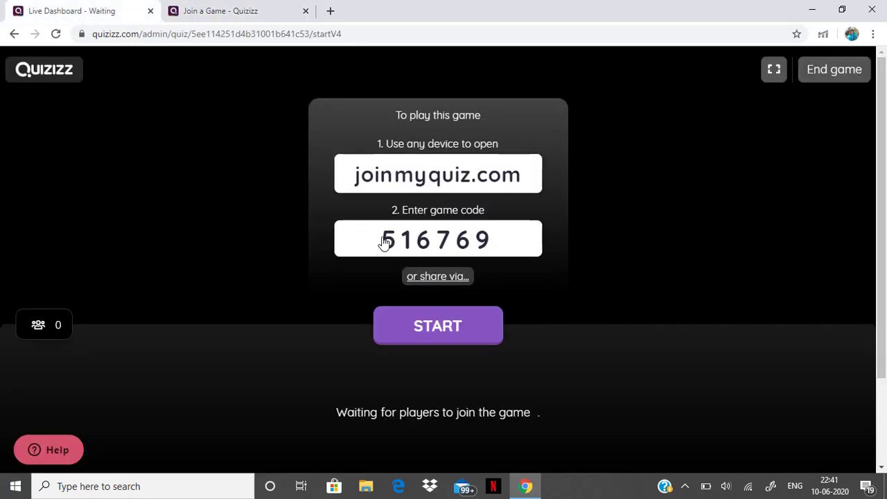
drag(383, 242, 497, 250)
key(ctrl+c)
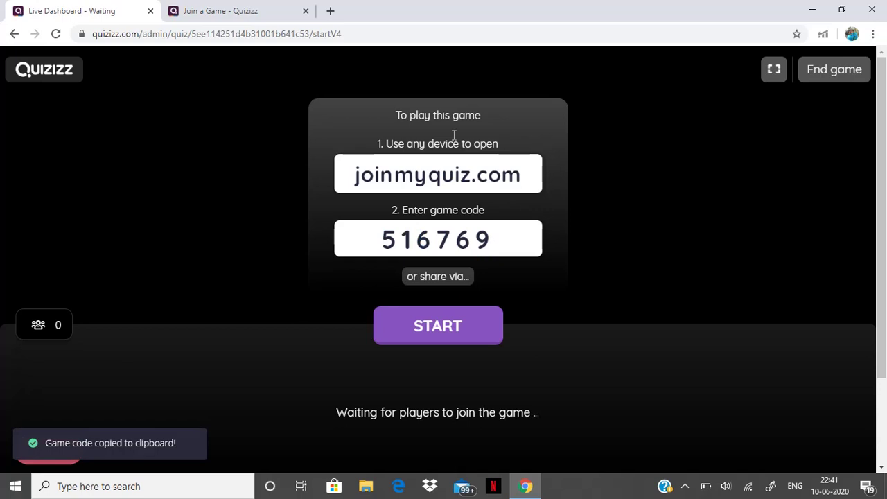
click(262, 9)
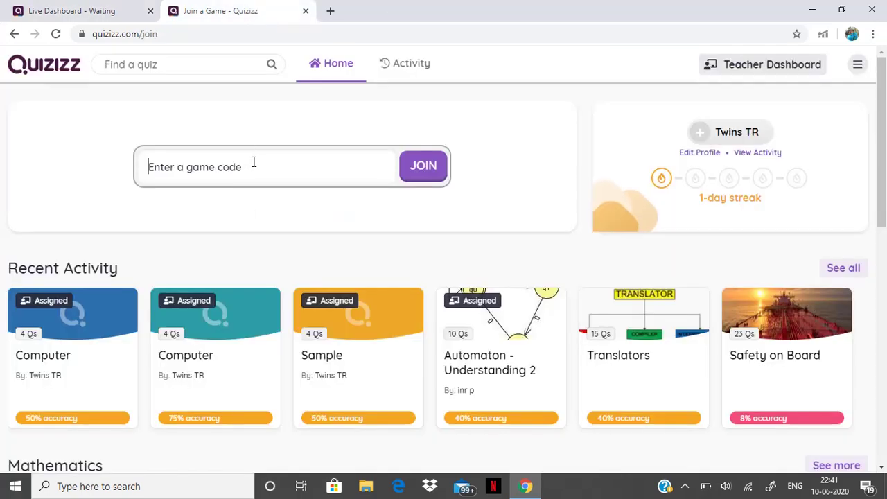
key(ctrl+v)
click(422, 166)
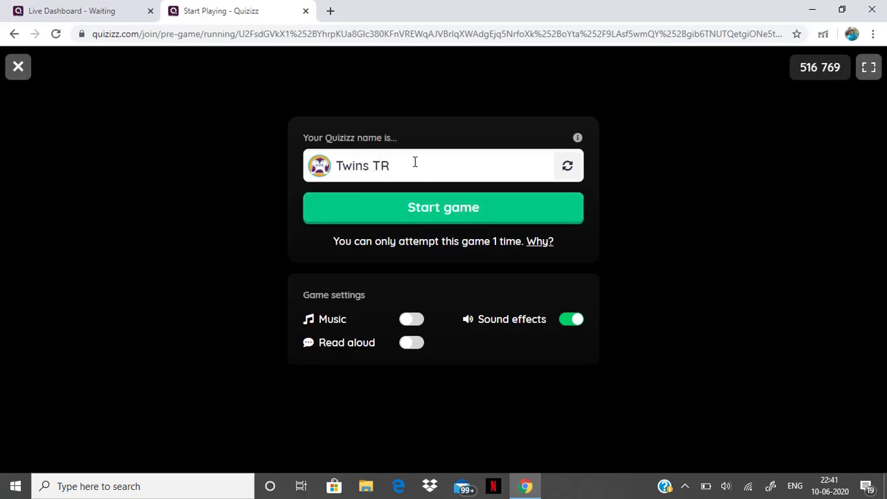
drag(415, 162, 311, 167)
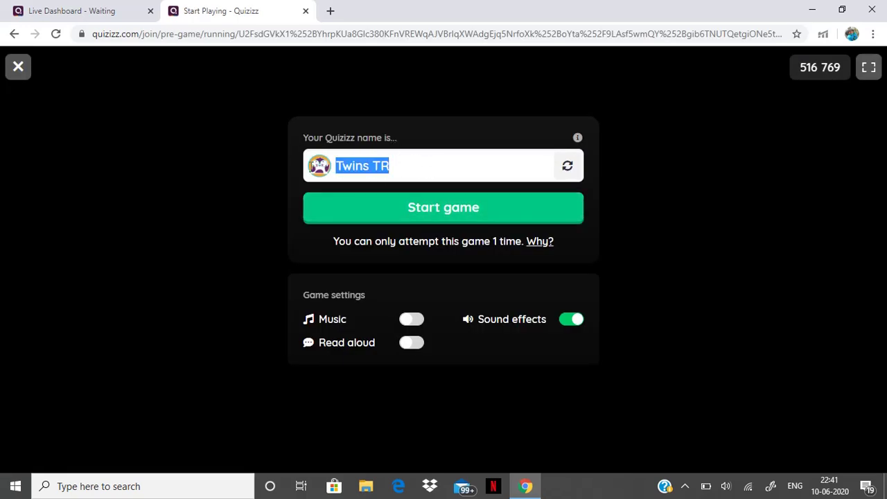
click(430, 211)
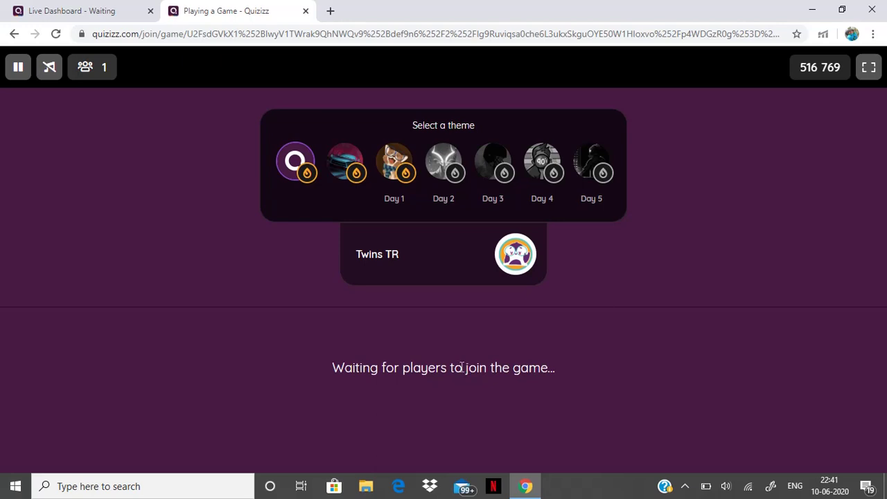
Check the joined player in the live dashboard's waiting lobby and start the live game
click(89, 9)
click(225, 11)
click(62, 9)
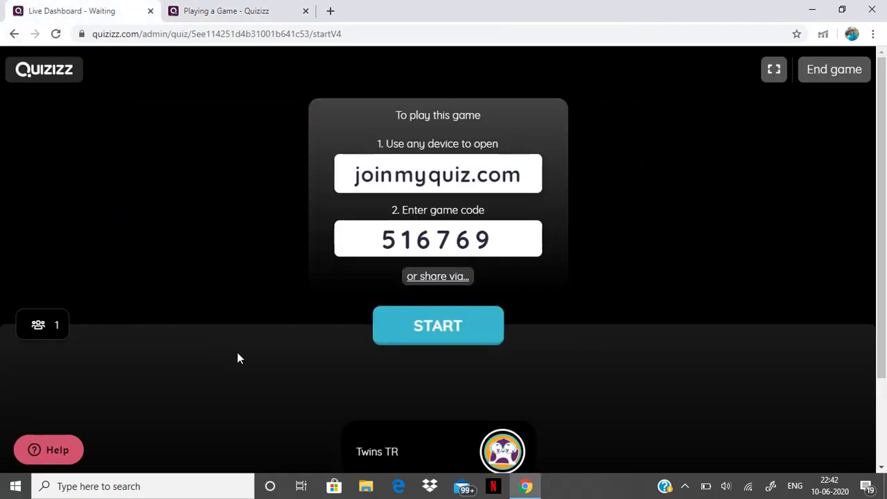
scroll(233, 343, down, 3)
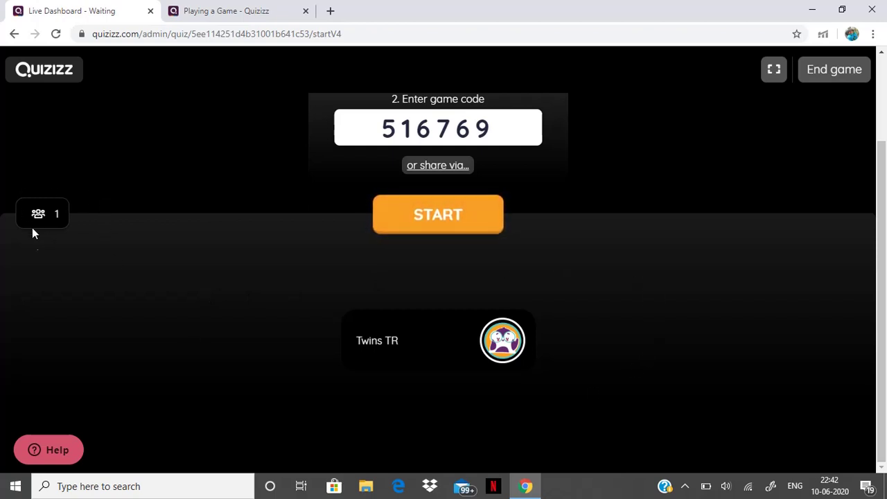
scroll(278, 289, up, 3)
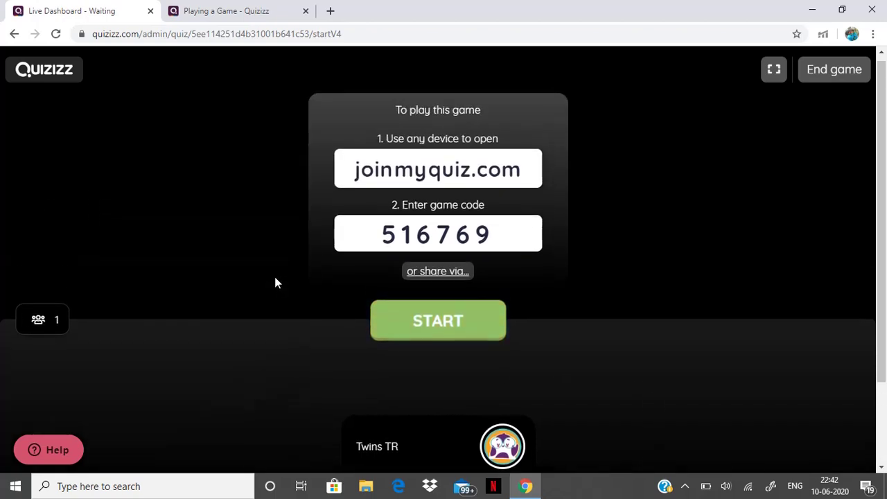
click(485, 339)
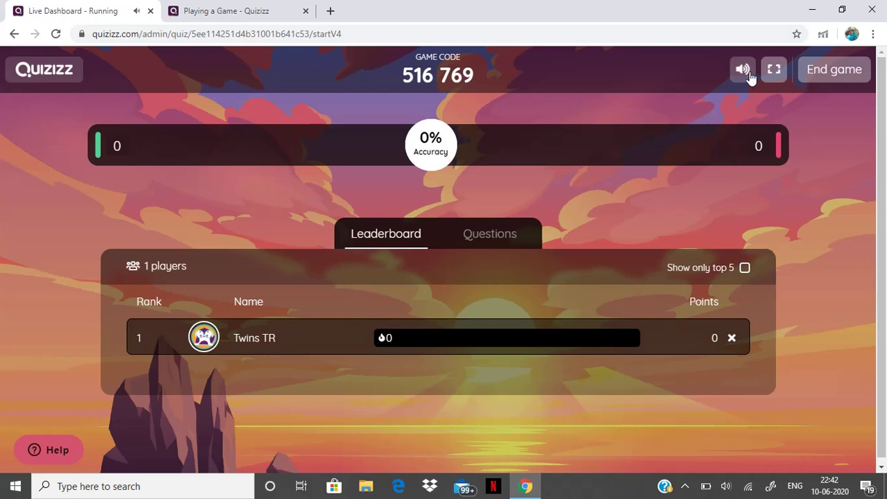
As the player, answer the first three questions with "Keyboard", "2" and "is any part of your computer that has a physical structure", dismissing the power-up notice
click(266, 11)
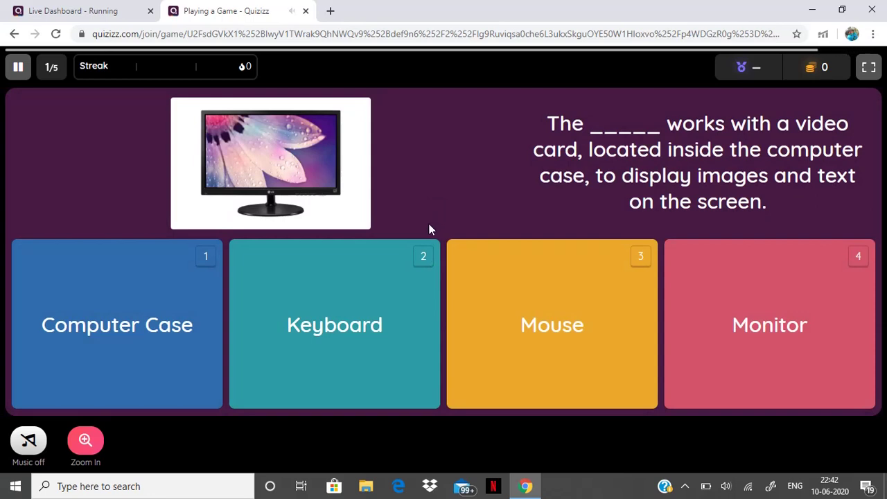
click(355, 313)
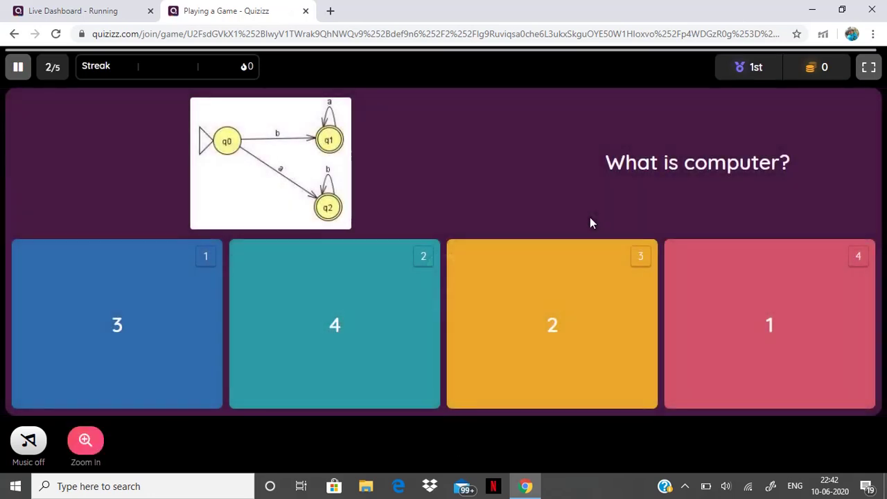
click(560, 305)
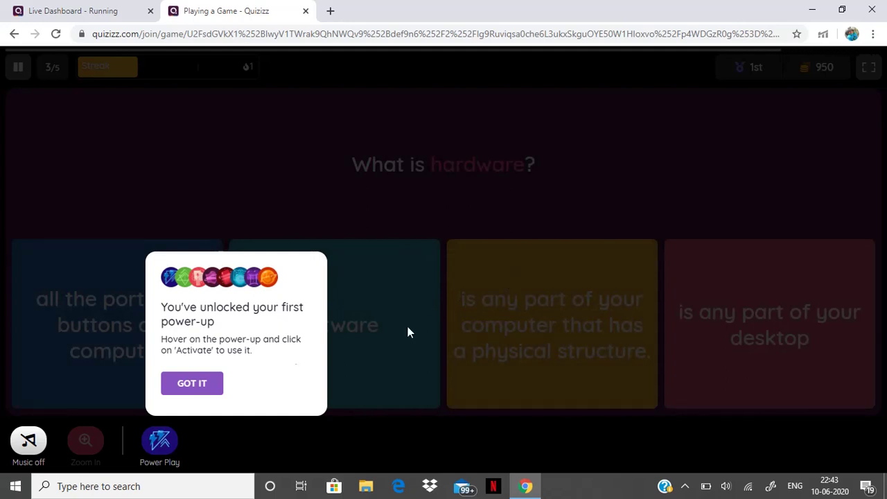
click(219, 379)
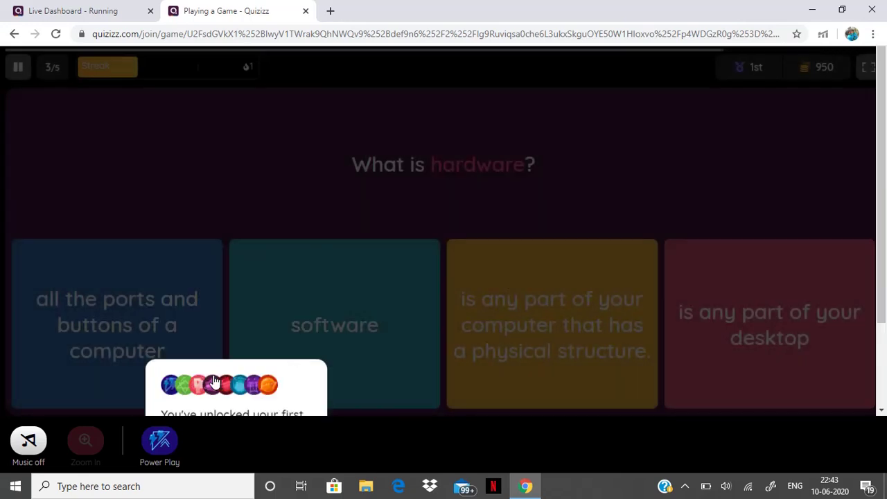
click(533, 322)
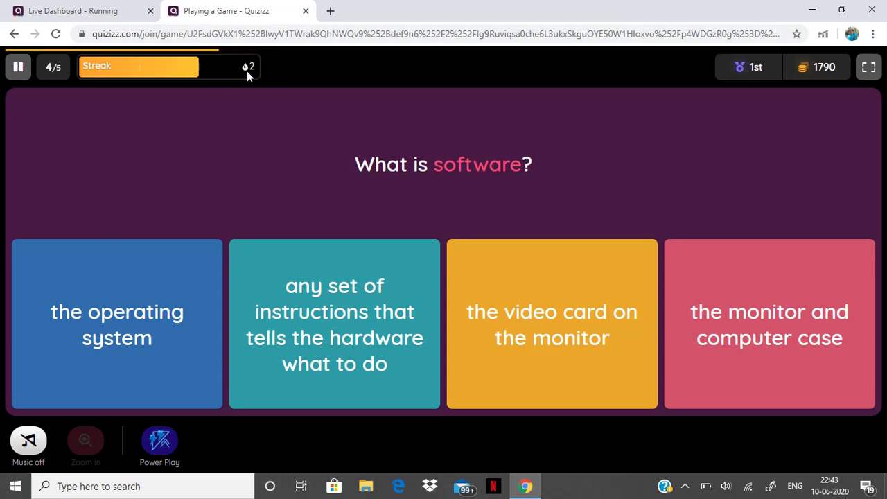
Answer the last two questions with "the operating system" and "Computer Case", and retry the software question as the redemption question with "the operating system"
click(155, 303)
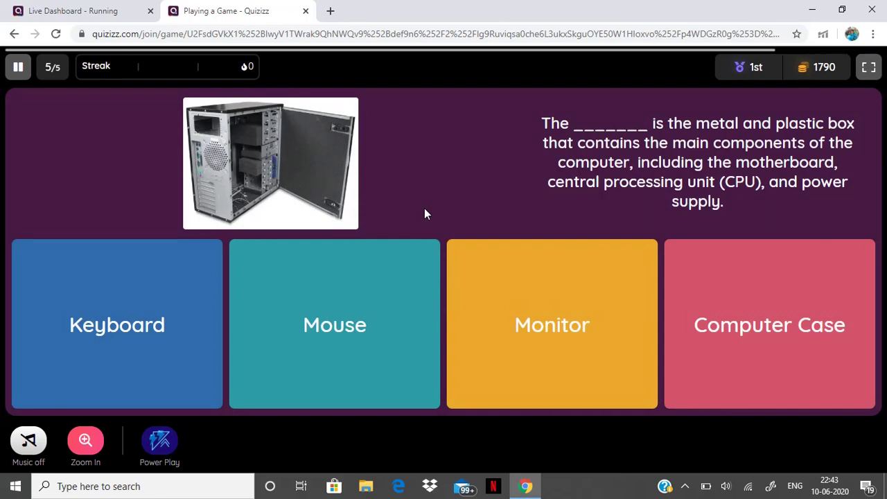
click(788, 303)
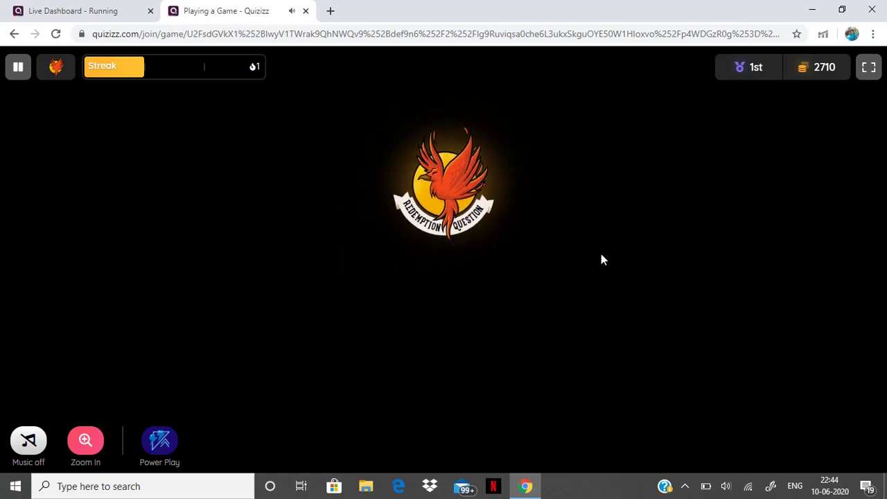
click(486, 356)
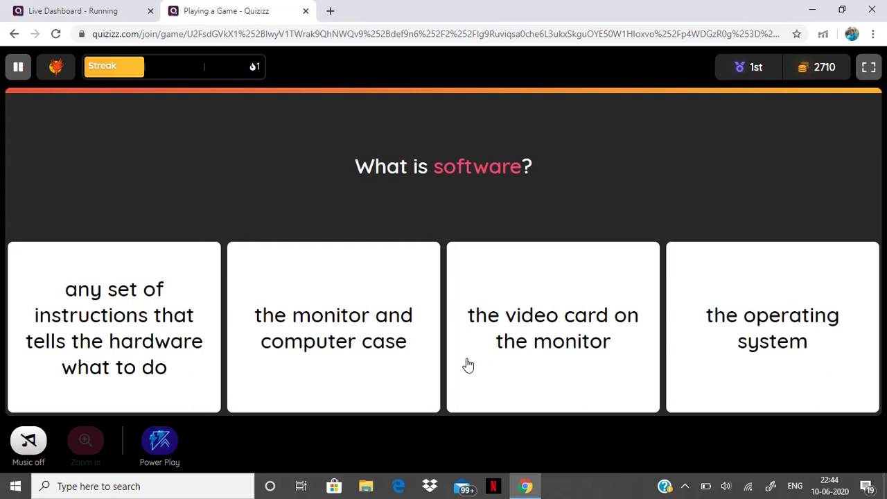
click(796, 343)
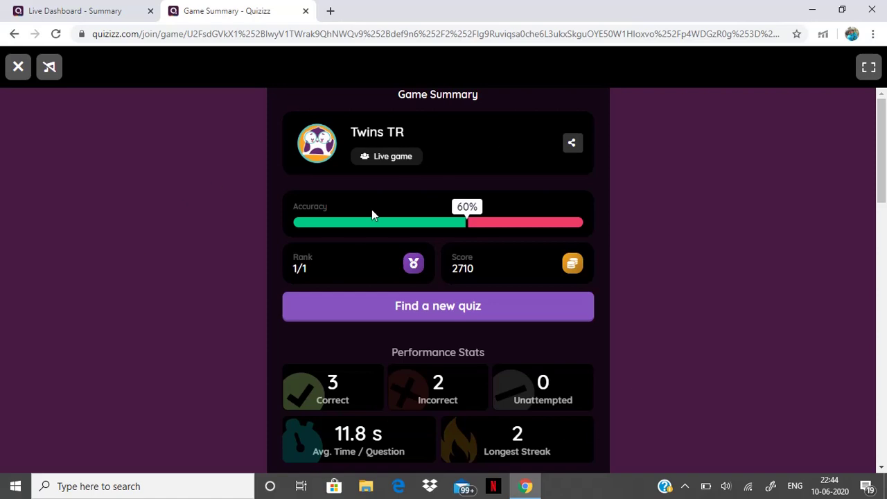
Return to the host's live dashboard and examine the game highlights and the per-player results overview
click(77, 7)
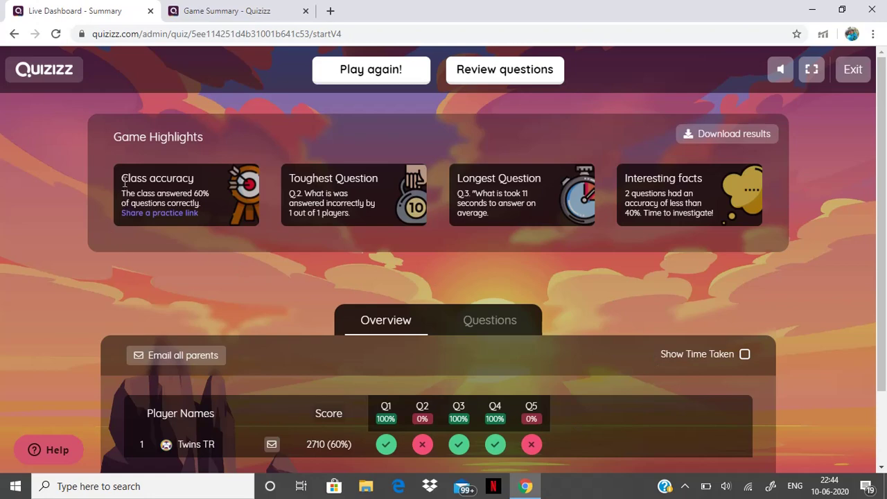
drag(124, 178, 208, 216)
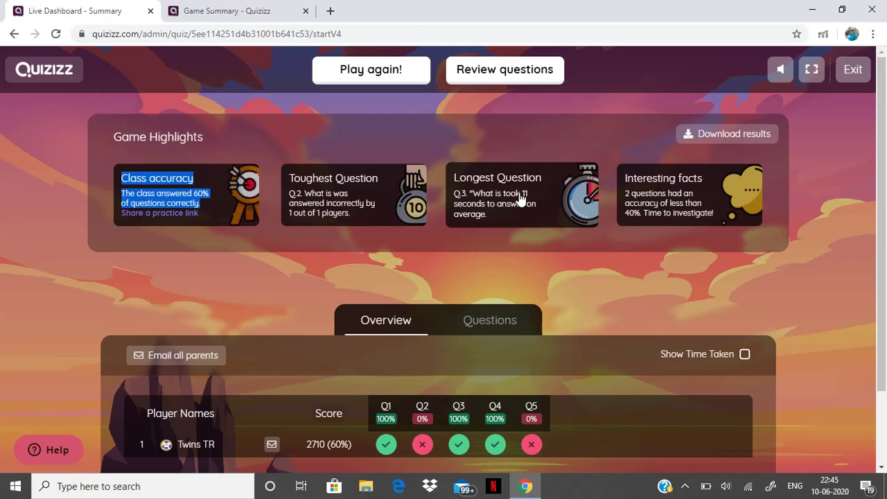
scroll(548, 292, down, 1)
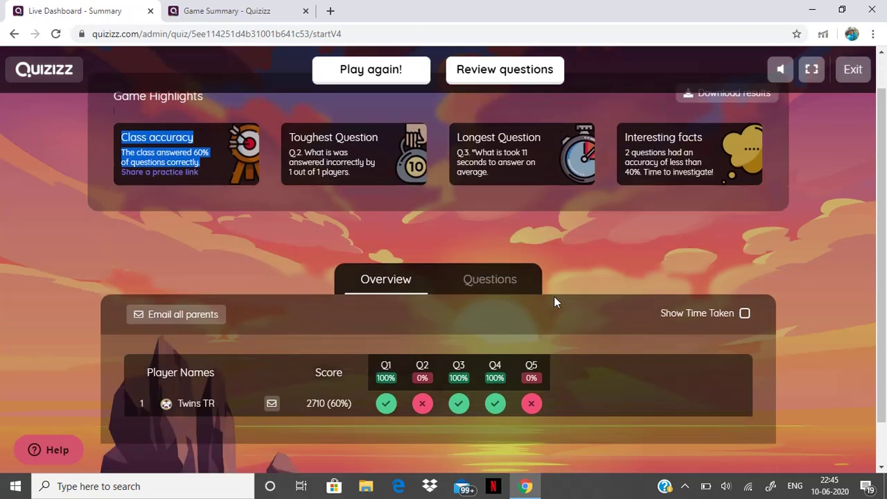
scroll(554, 296, down, 1)
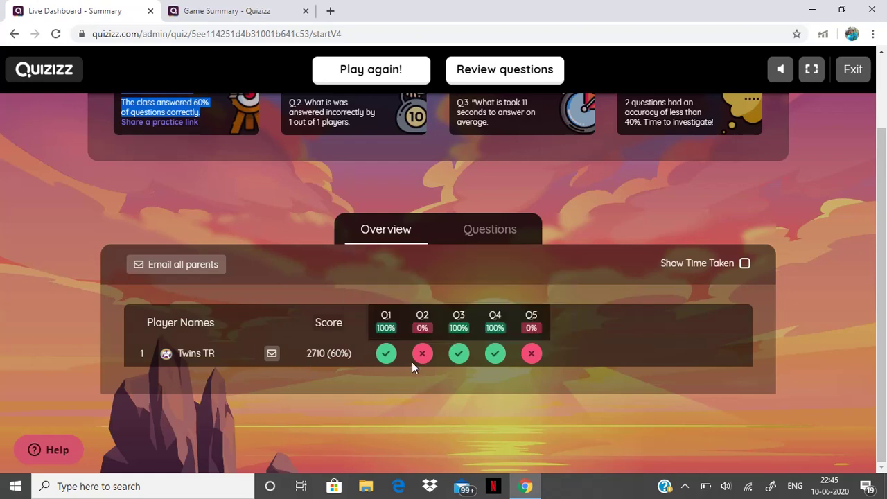
mouse_move(426, 360)
Examine the question-by-question results in the live dashboard summary and return to the overview
click(485, 239)
scroll(474, 327, down, 12)
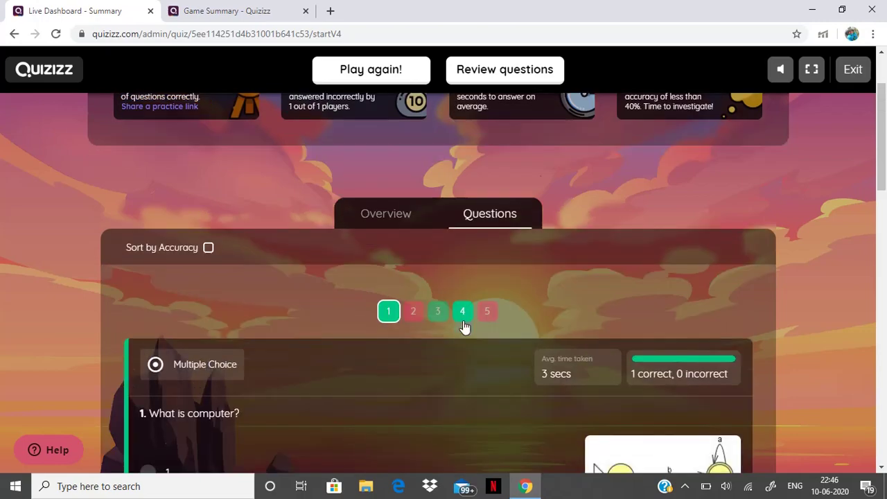
scroll(461, 323, down, 3)
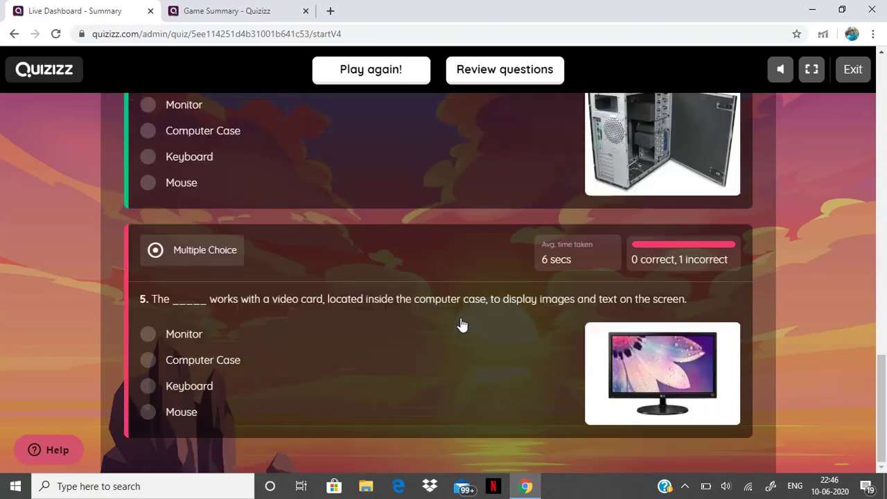
scroll(462, 323, up, 16)
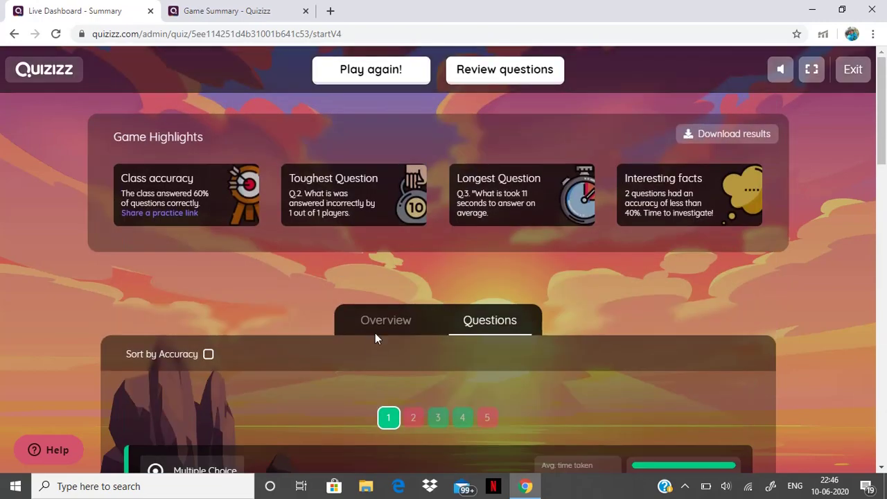
click(405, 321)
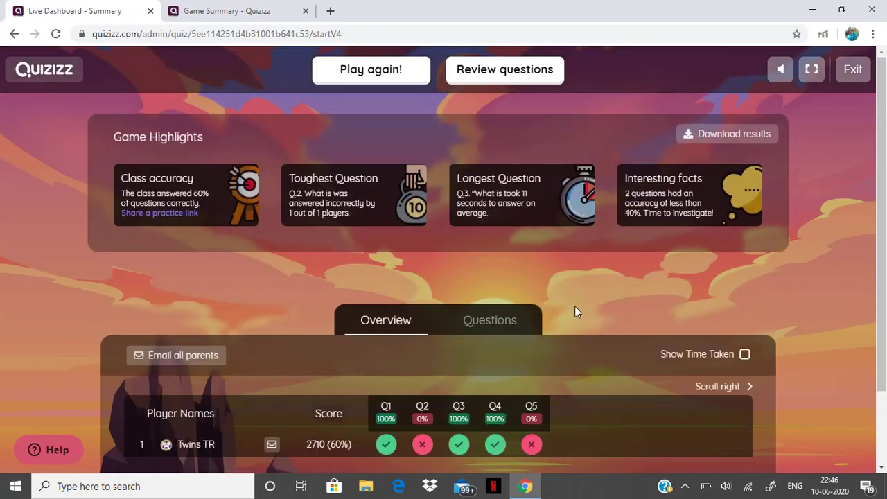
Download the game results, examine the spreadsheet's Class Level and Player Level sheets in Excel, and return to the live dashboard
click(725, 142)
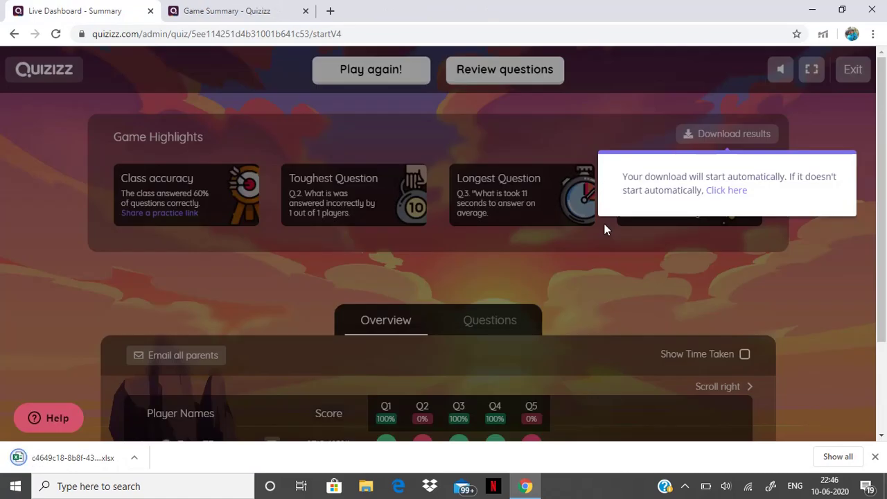
click(88, 463)
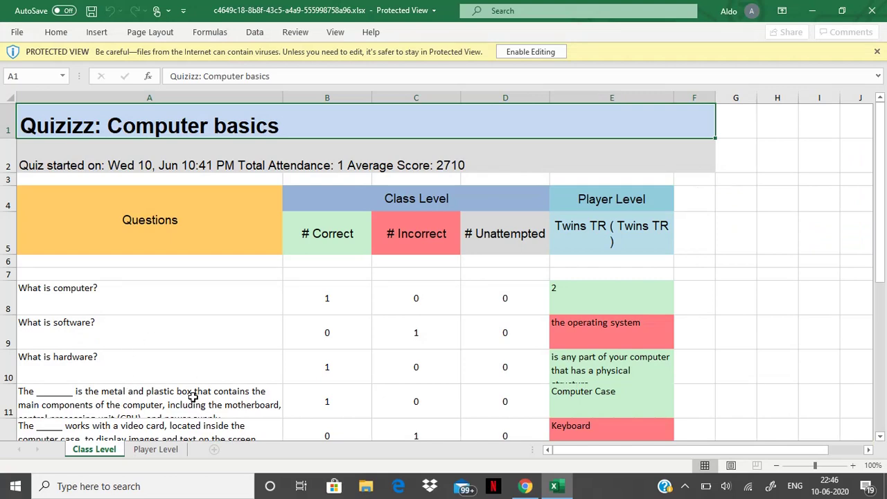
scroll(192, 397, down, 2)
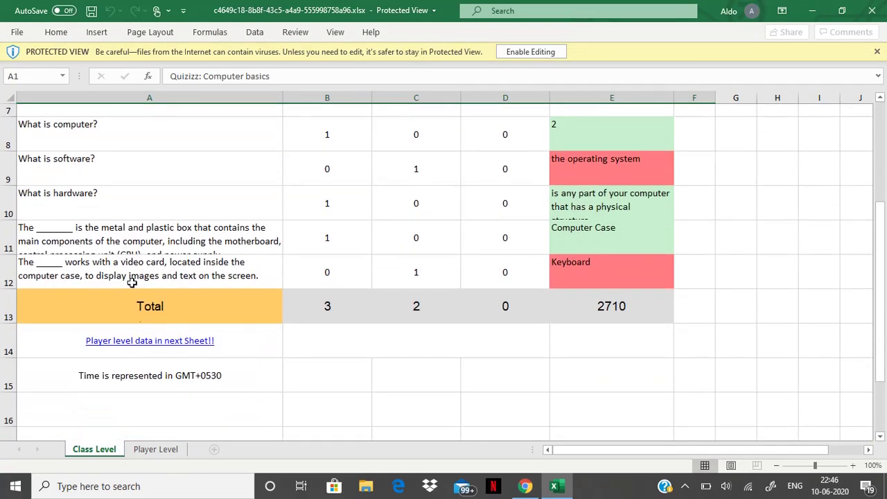
scroll(337, 138, up, 2)
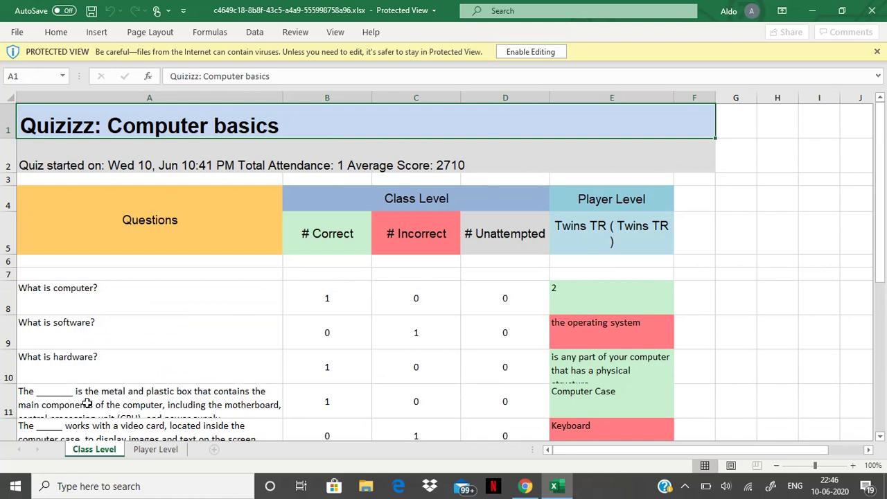
scroll(87, 404, down, 3)
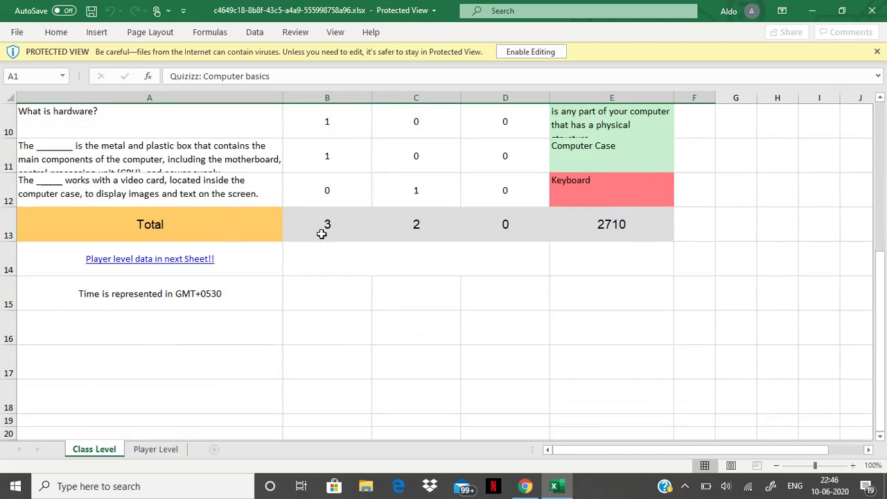
click(152, 450)
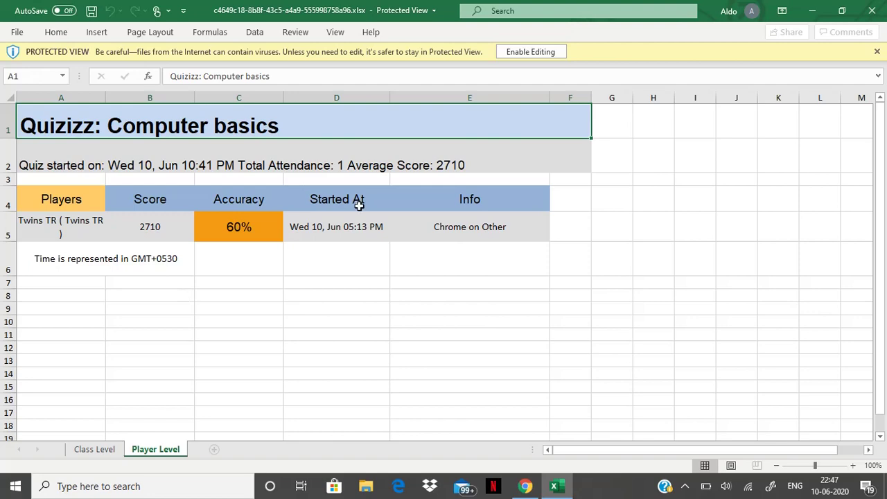
click(874, 12)
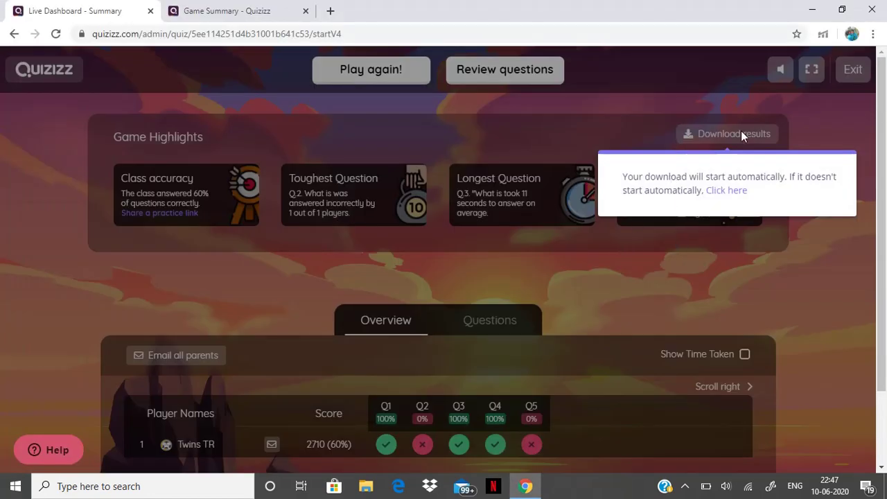
click(723, 257)
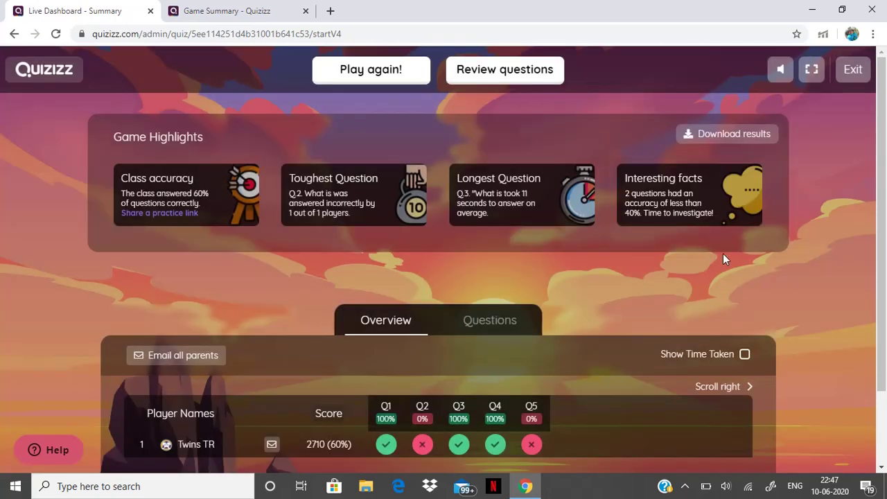
Exit the live dashboard and open the report of the completed Computer basics live game
click(858, 83)
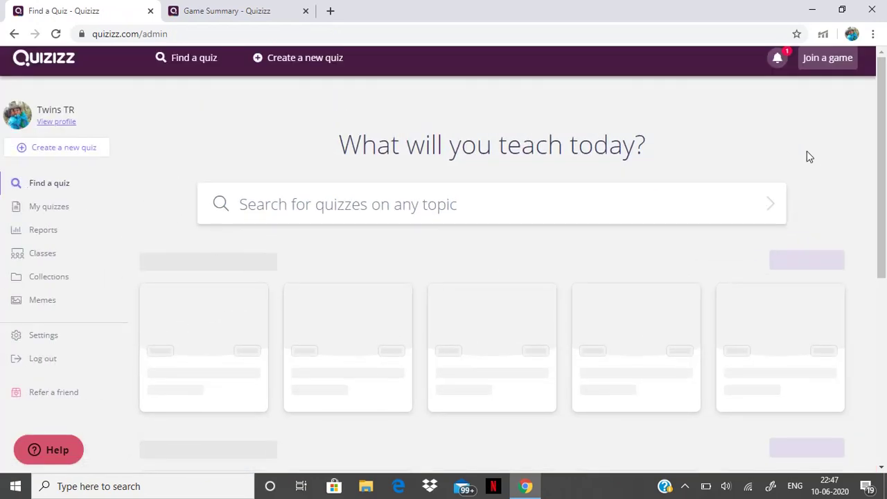
click(25, 239)
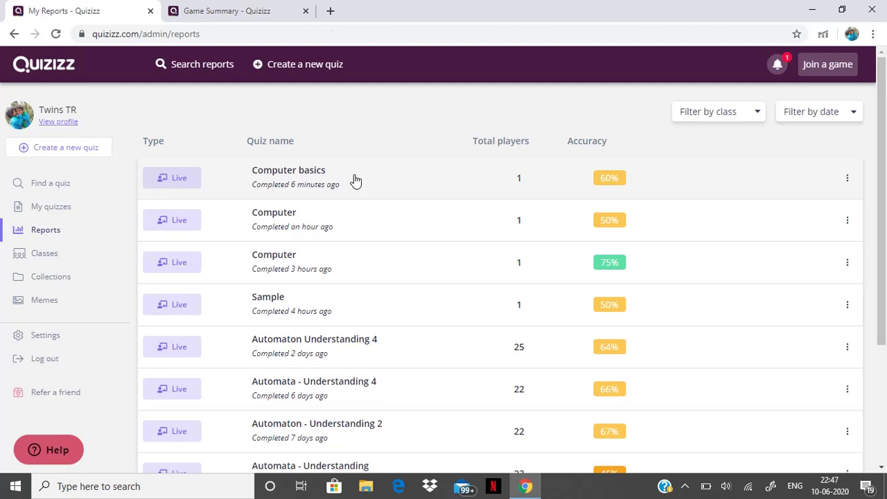
click(356, 181)
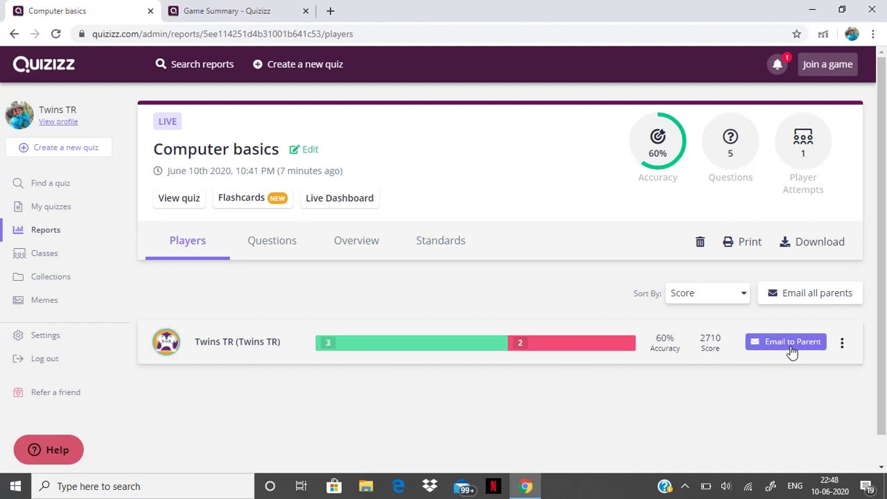
Examine the report's answer breakdown per question and its overview of the player's answers
click(276, 246)
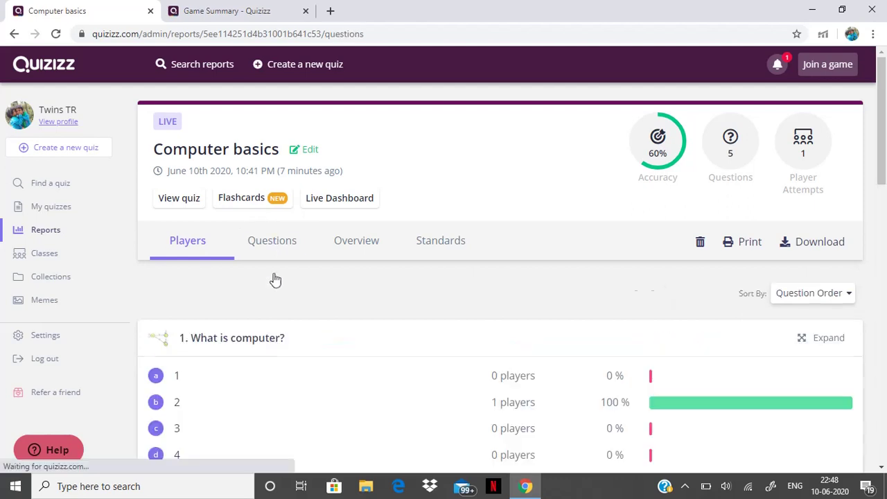
scroll(446, 353, down, 3)
scroll(444, 350, down, 2)
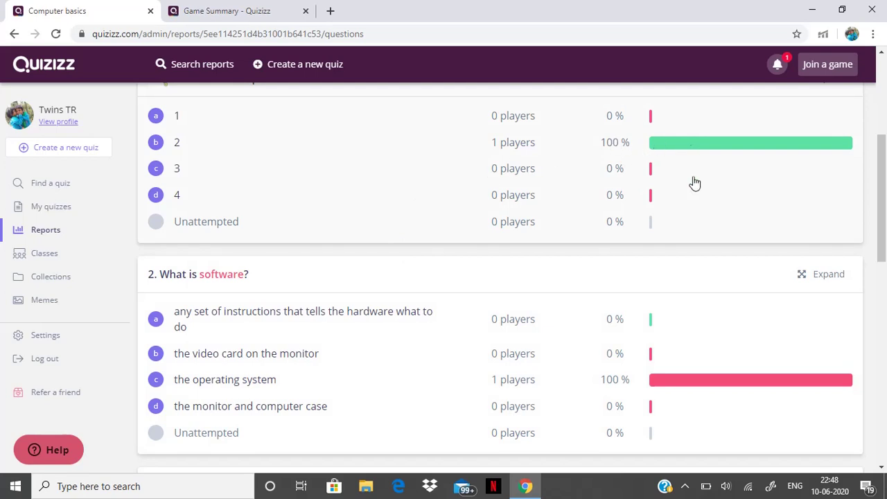
scroll(428, 279, up, 2)
scroll(426, 279, up, 3)
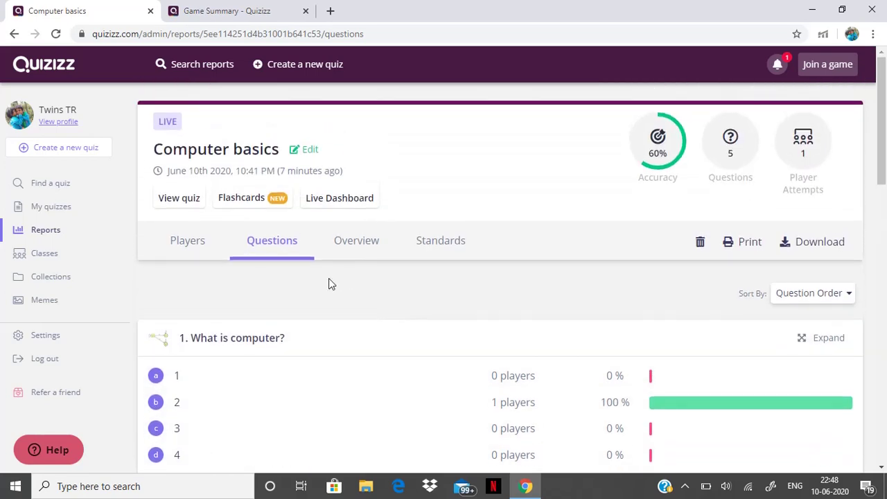
click(350, 239)
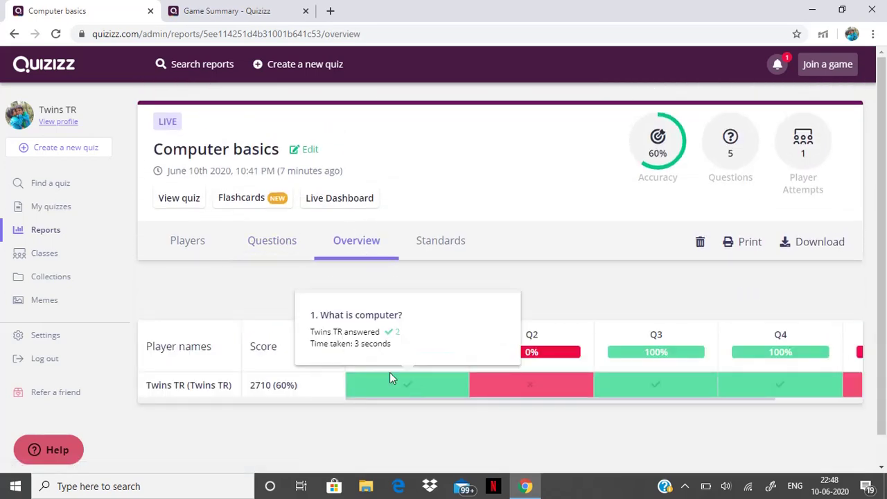